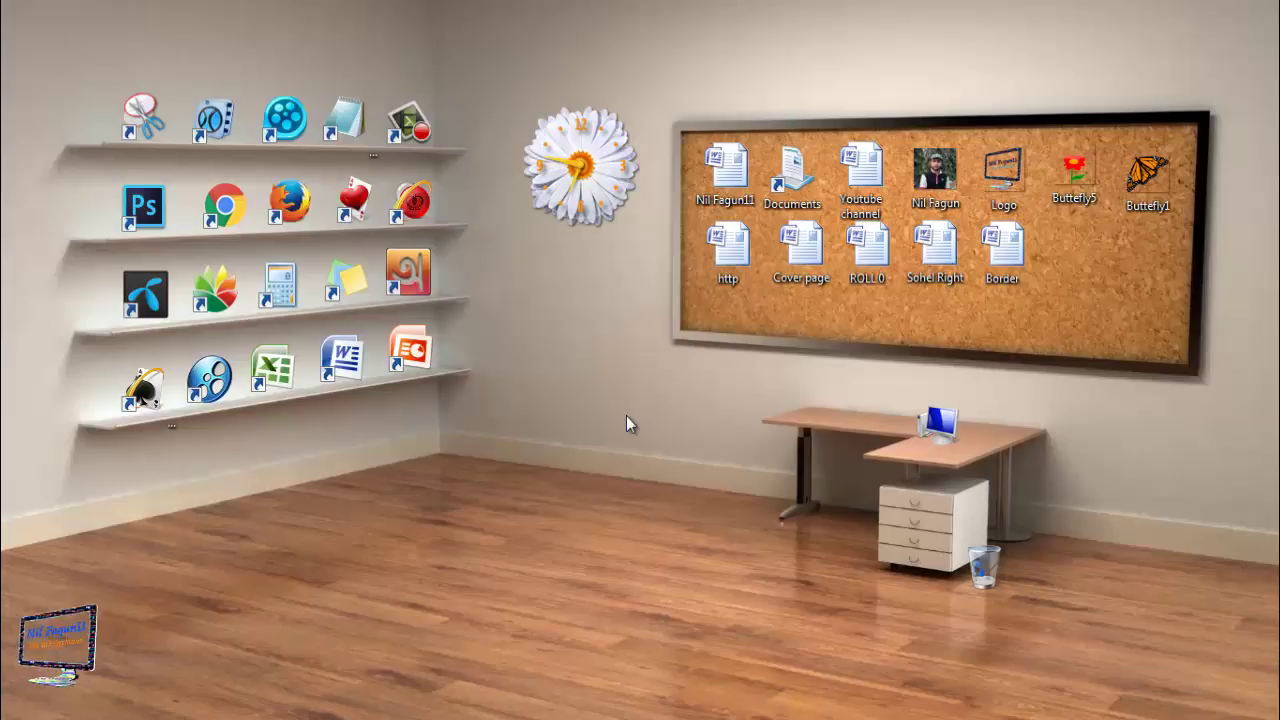
pyautogui.doubleClick(340, 357)
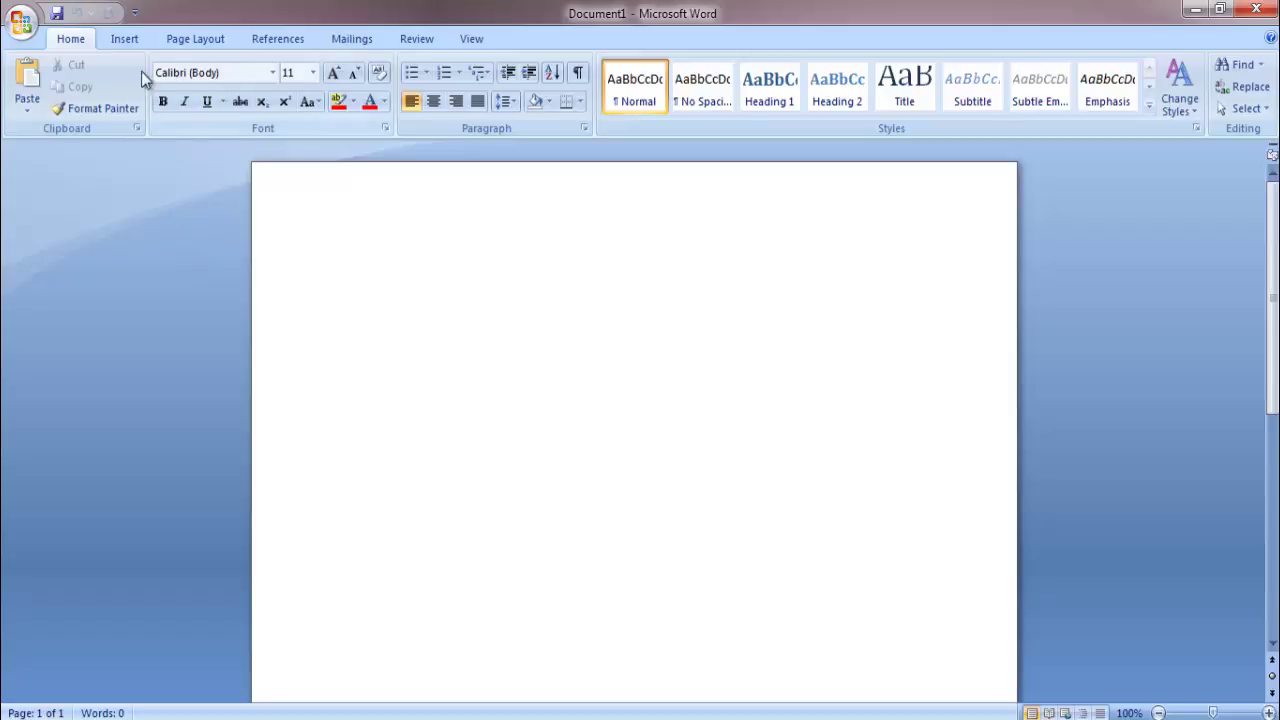
pyautogui.click(124, 40)
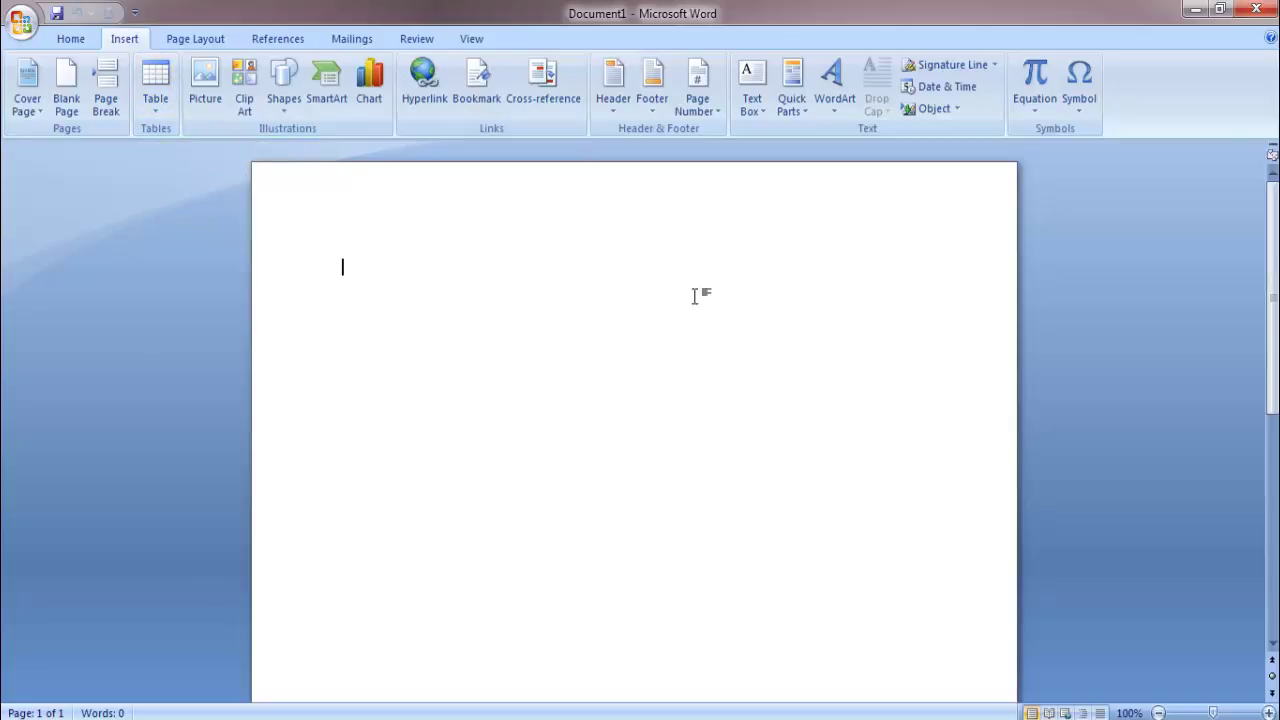
pyautogui.click(1266, 9)
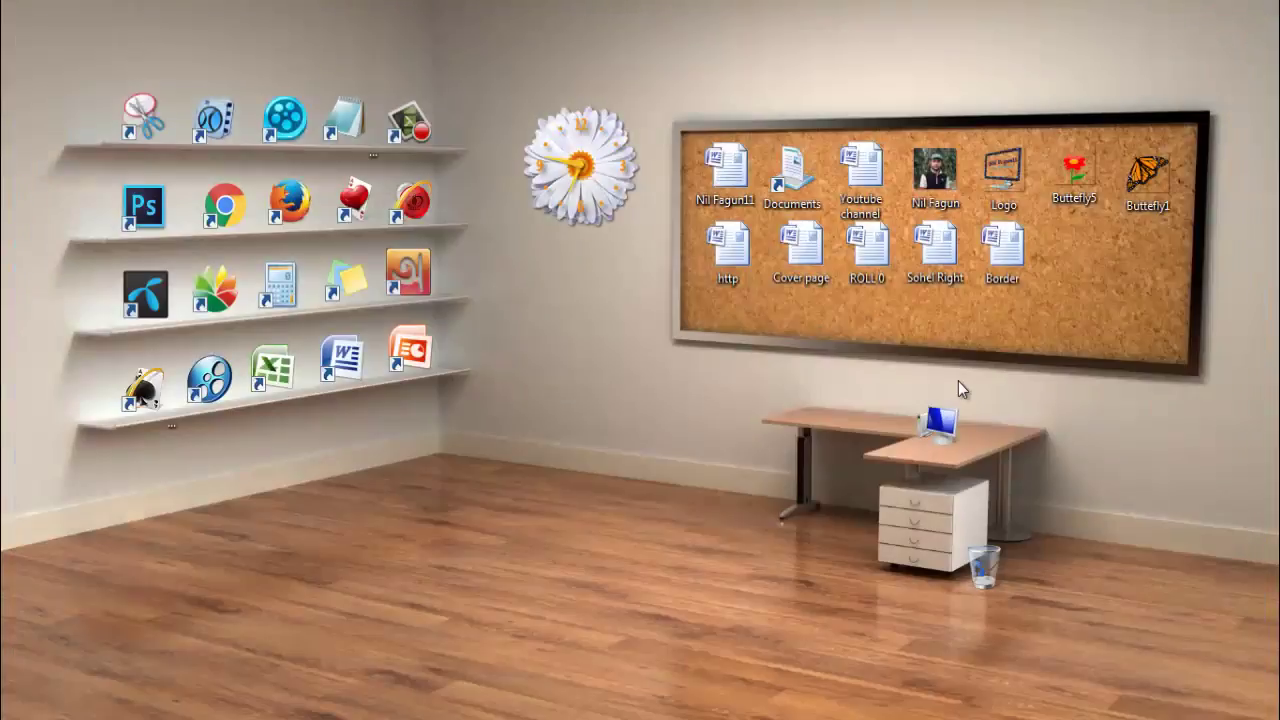
# Step: Refresh the desktop, open the Border document to view its sample table, and minimize it
pyautogui.rightClick(648, 404)
pyautogui.click(690, 461)
pyautogui.doubleClick(1002, 262)
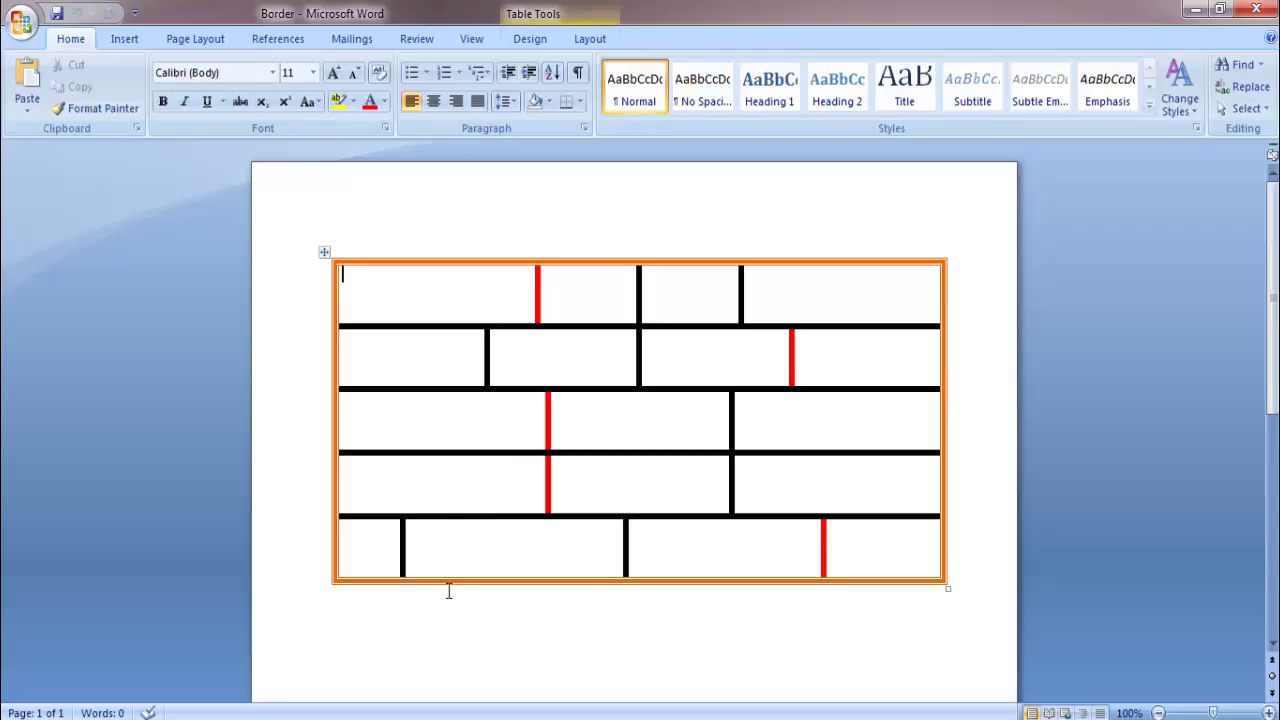
pyautogui.click(1192, 12)
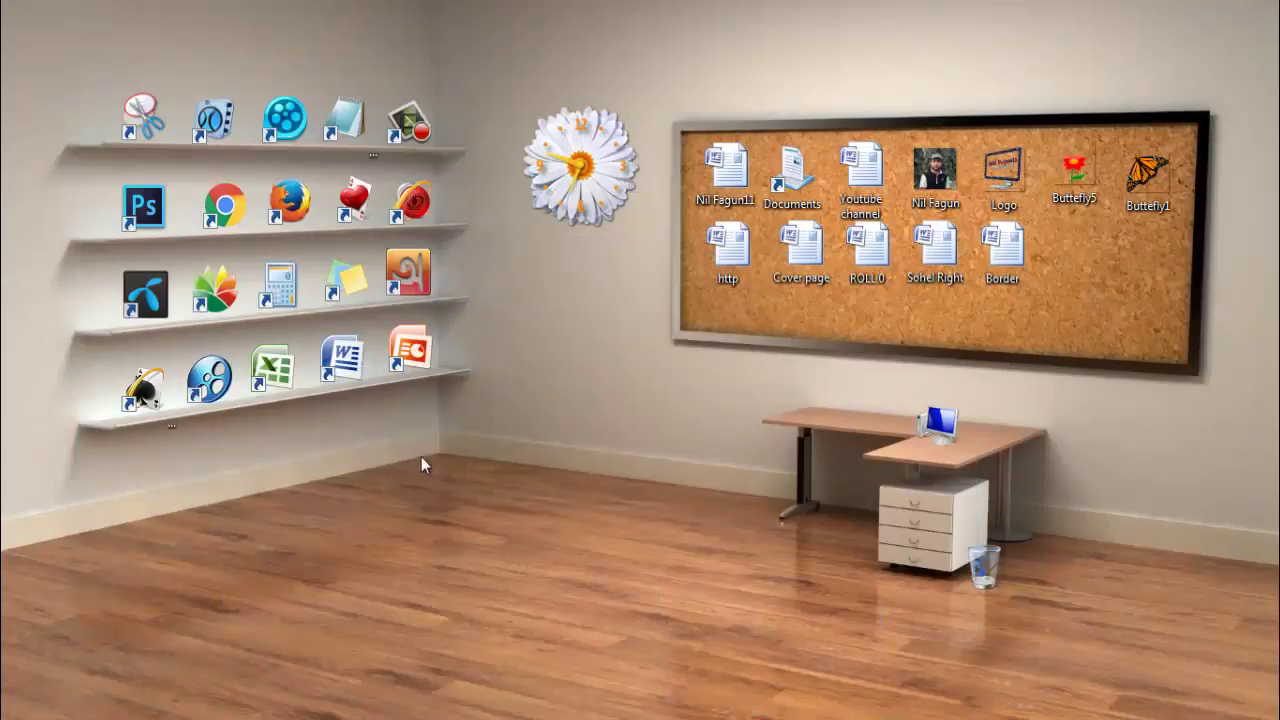
# Step: Start a new maximized Word document and insert a table with 1 column and 5 rows
pyautogui.doubleClick(345, 360)
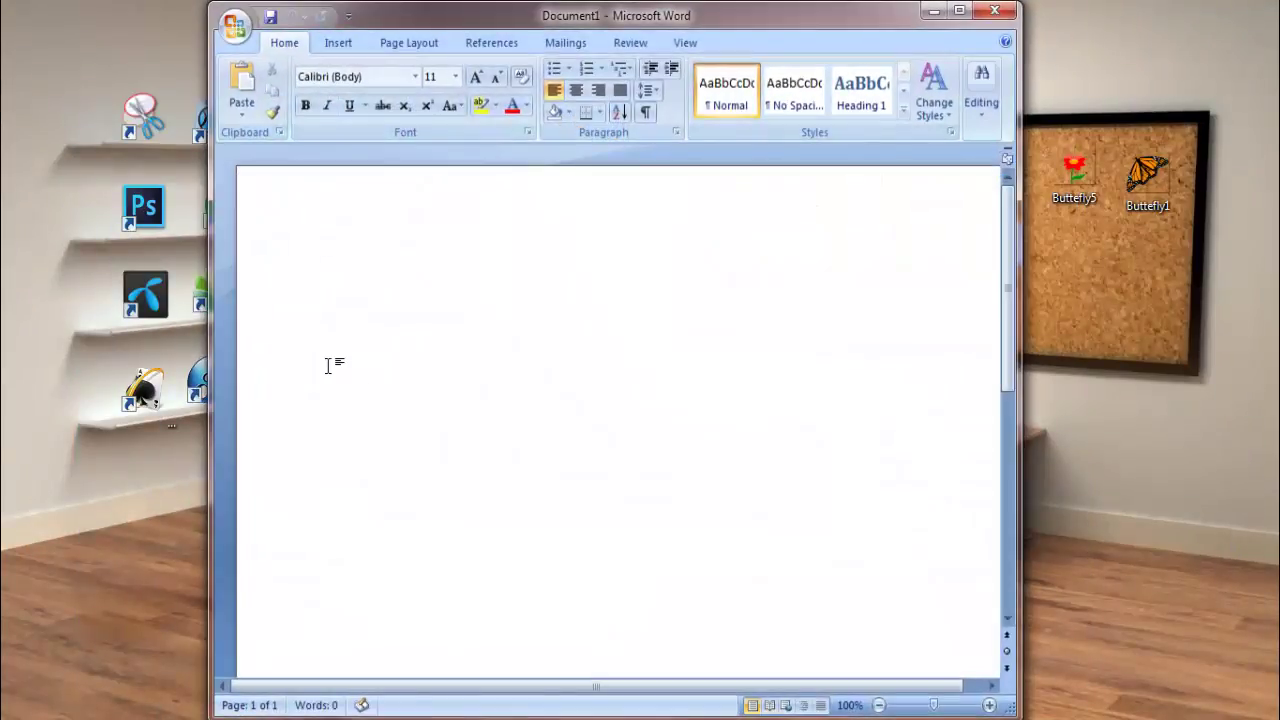
pyautogui.doubleClick(750, 20)
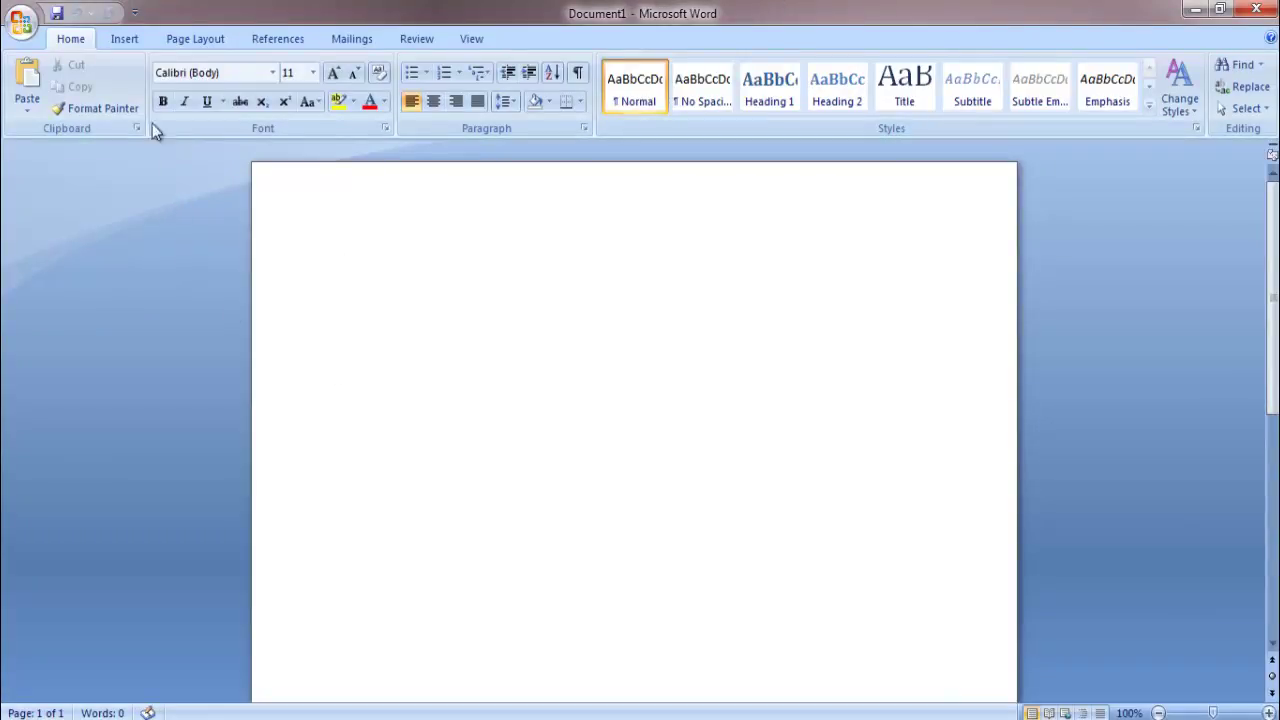
pyautogui.click(127, 40)
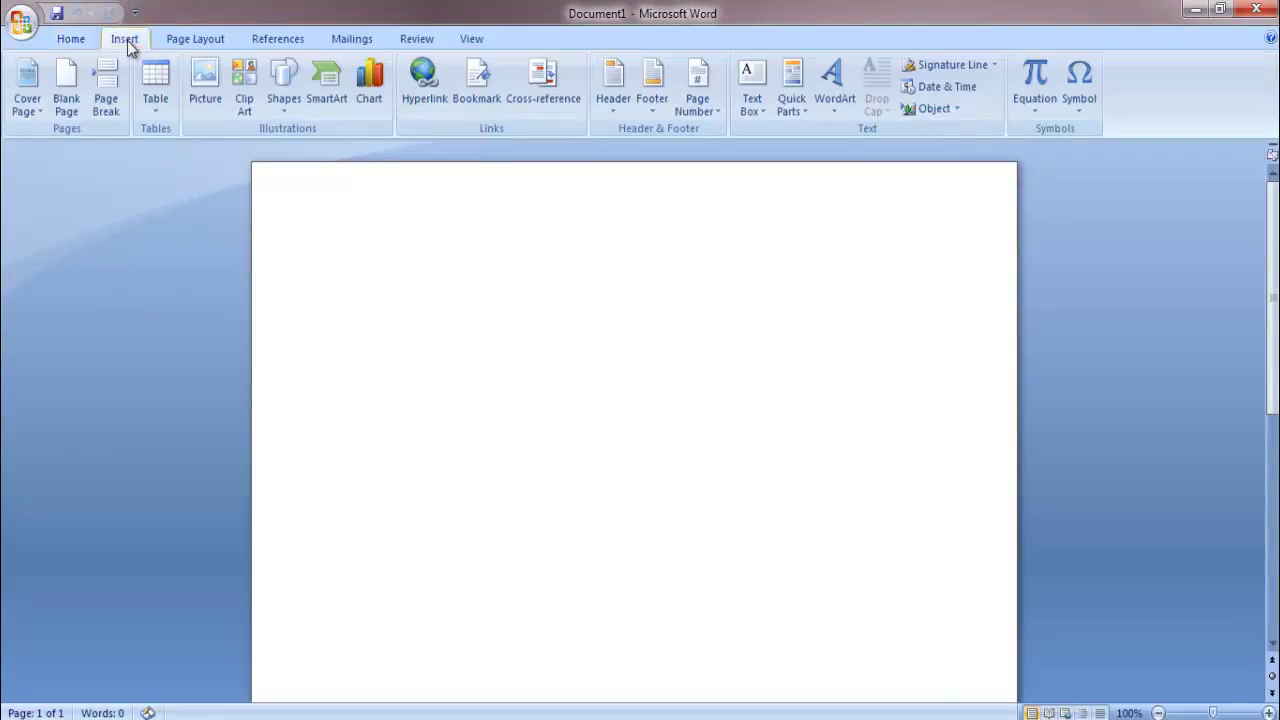
pyautogui.click(170, 88)
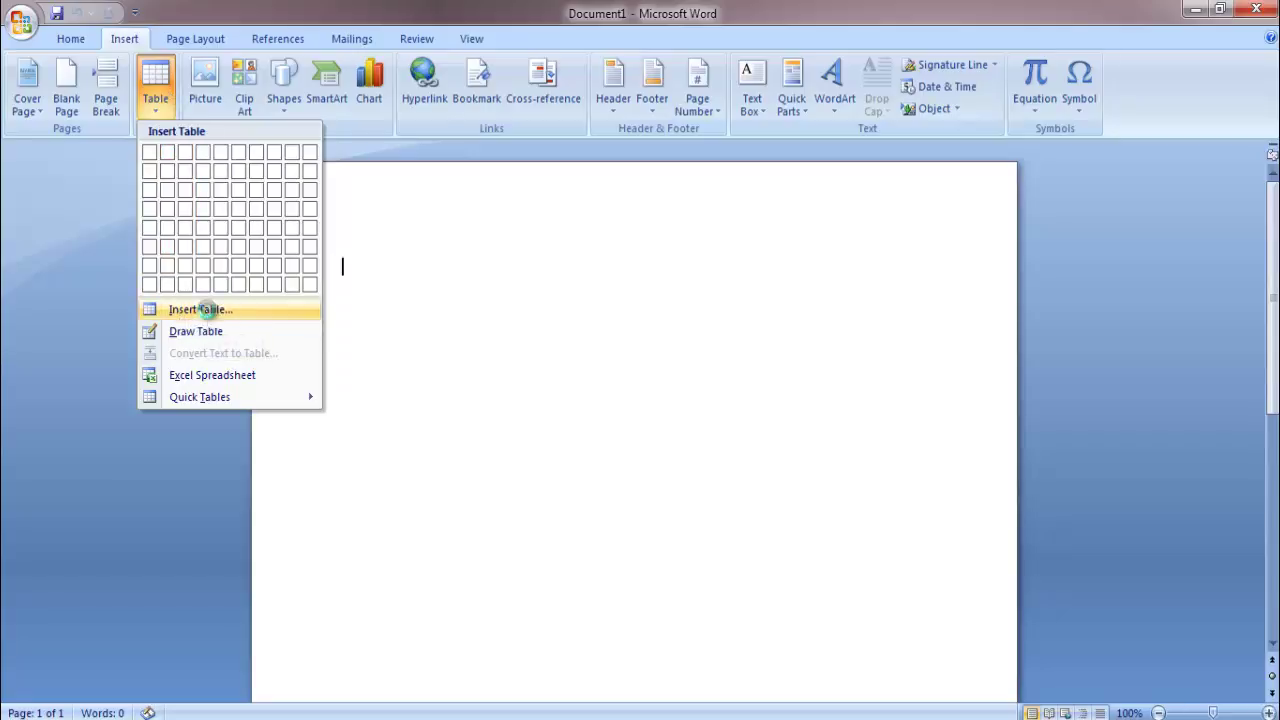
pyautogui.click(205, 311)
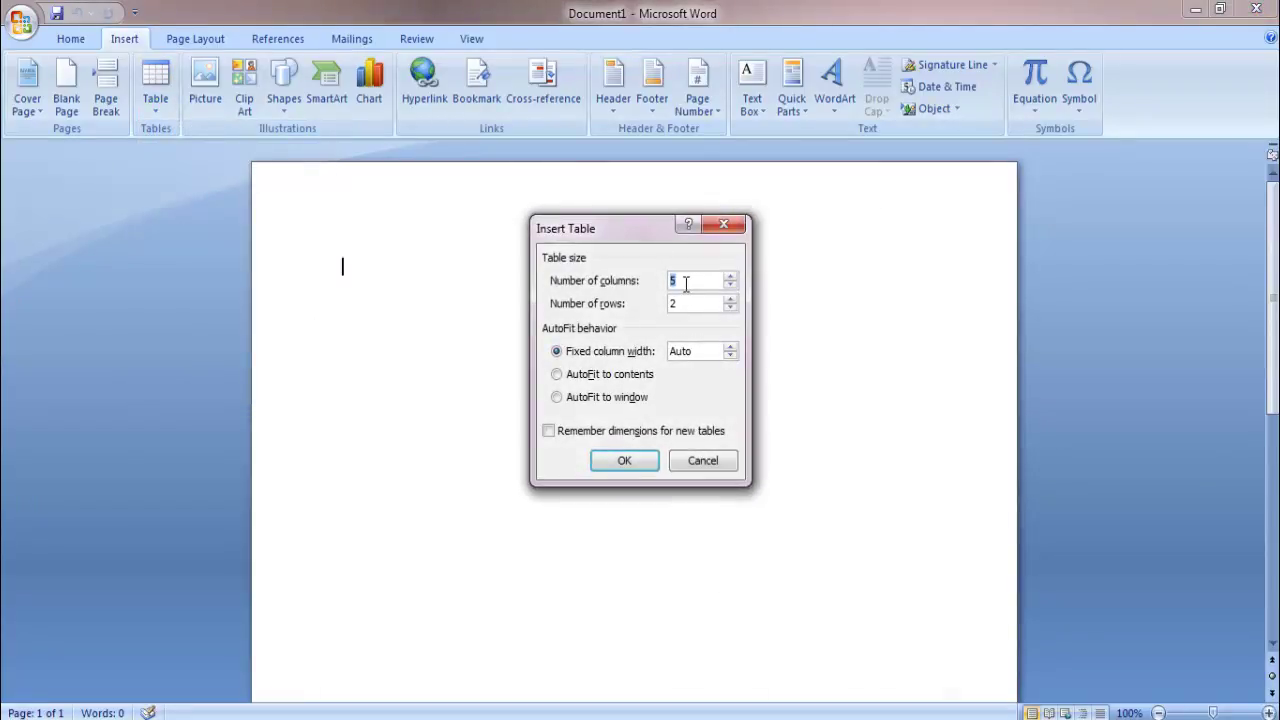
pyautogui.press('BackSpace')
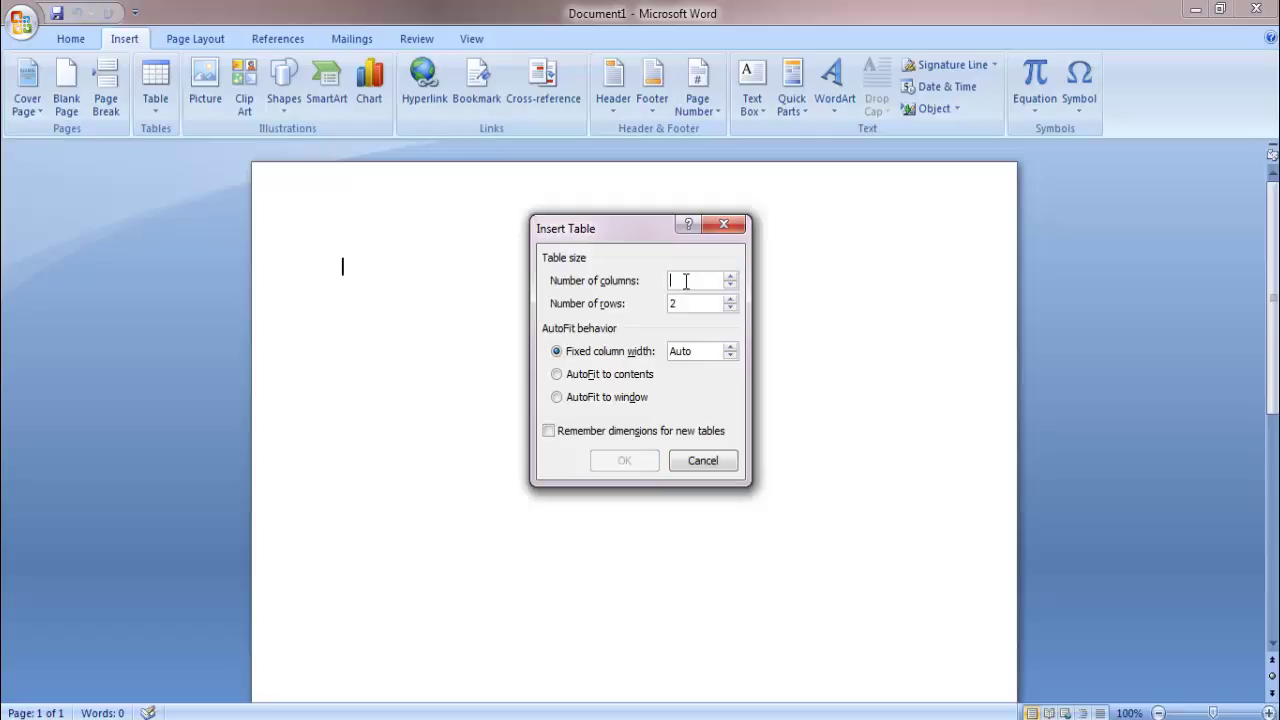
pyautogui.write('1')
pyautogui.press('BackSpace')
pyautogui.write('5')
pyautogui.click(624, 460)
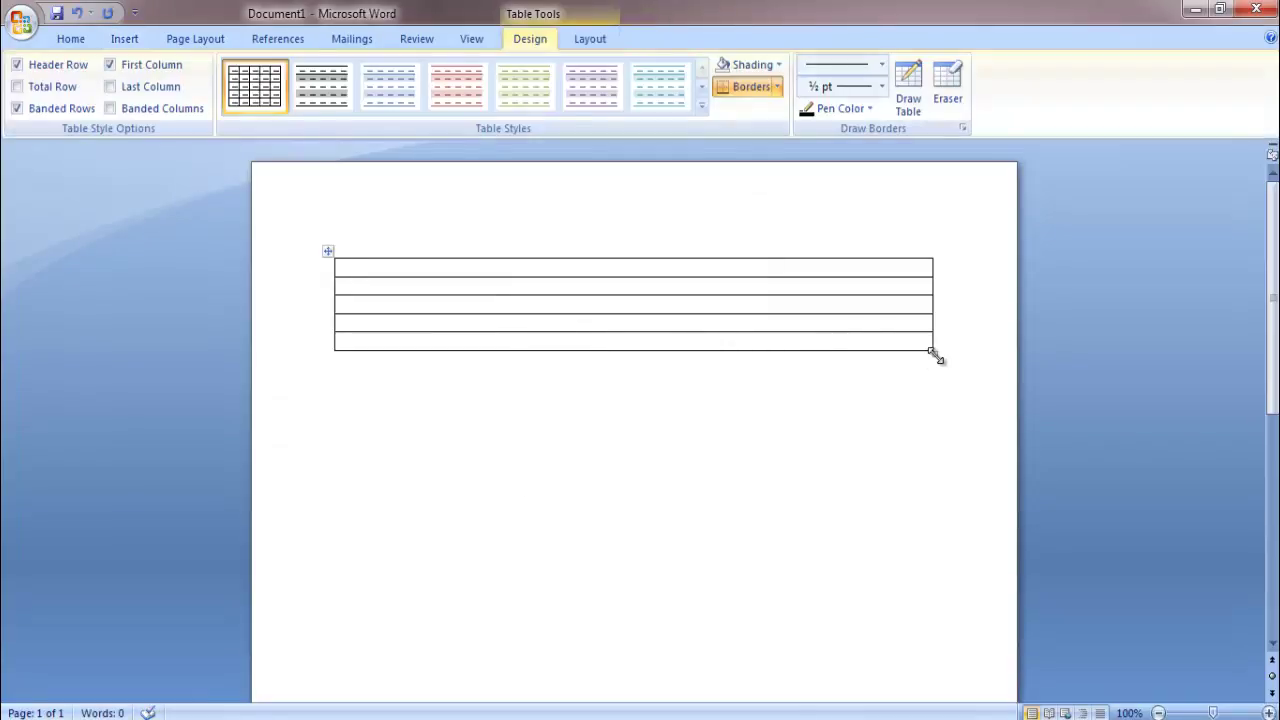
# Step: Stretch the table downward so its five rows become about as tall as those in the Border document
pyautogui.moveTo(936, 355); pyautogui.dragTo(934, 550)
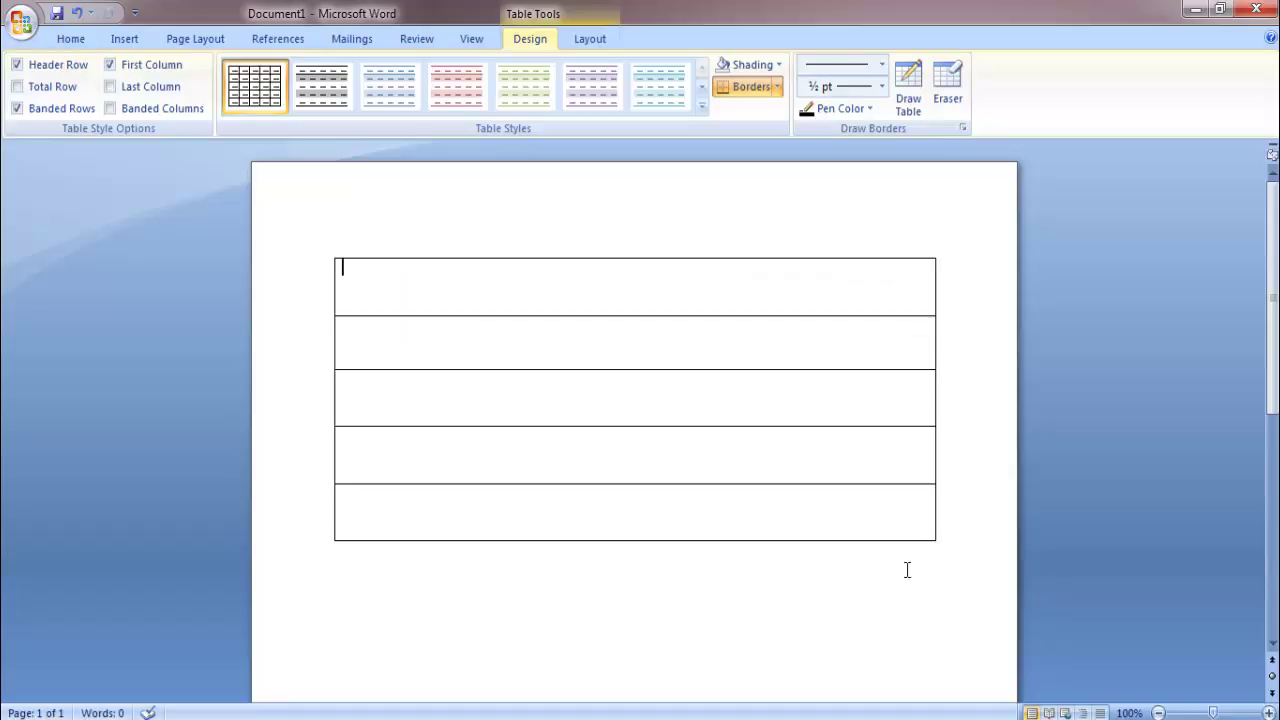
pyautogui.moveTo(937, 543); pyautogui.dragTo(938, 570)
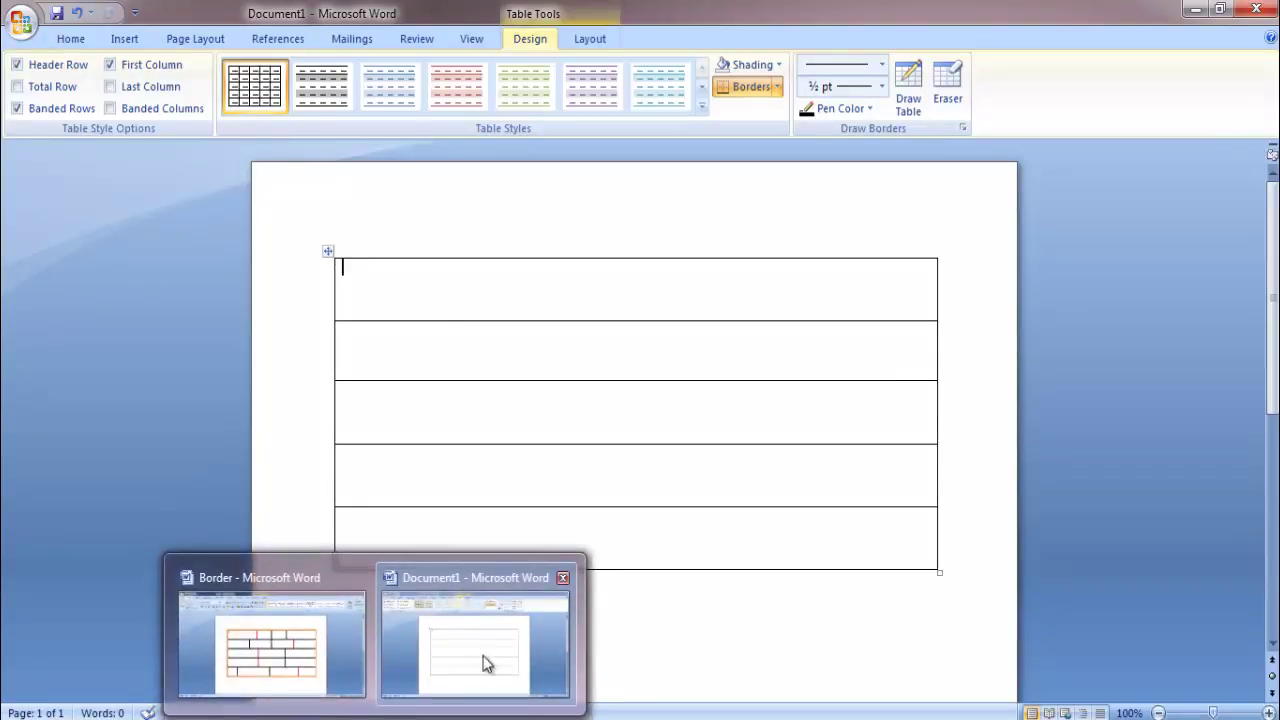
pyautogui.click(305, 662)
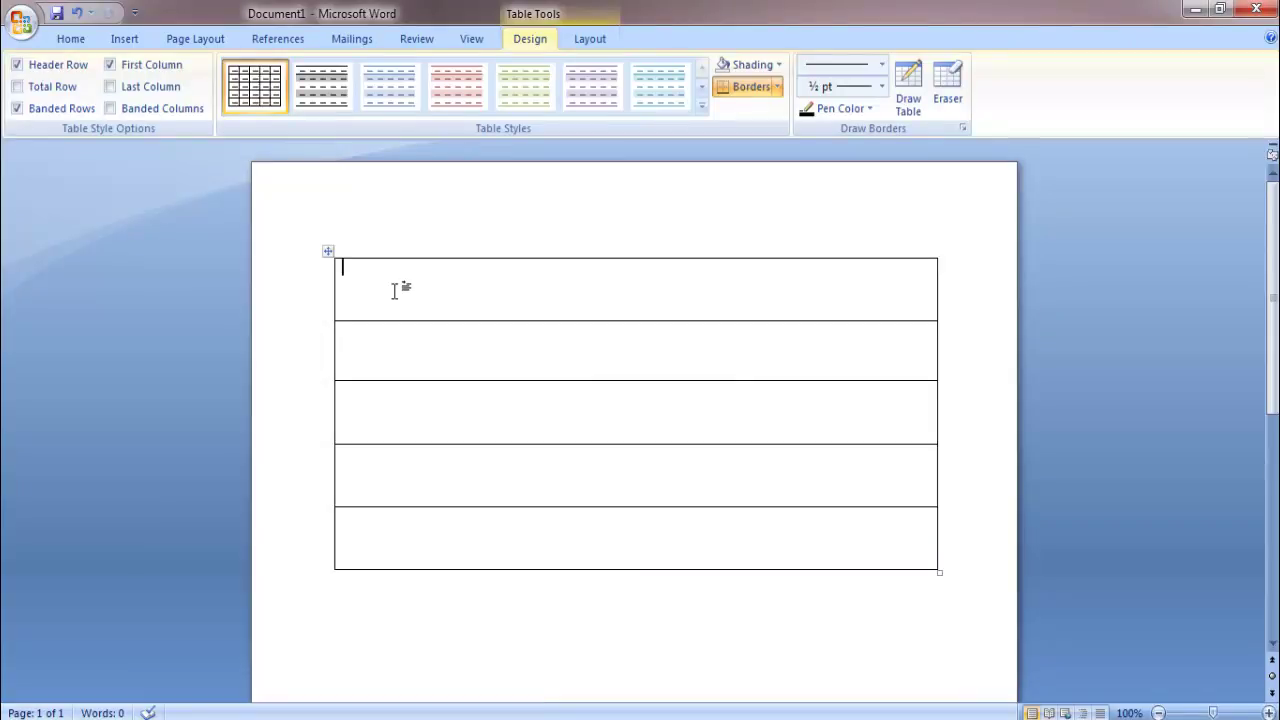
# Step: Split the table's first row into 3 columns and 1 row
pyautogui.rightClick(395, 290)
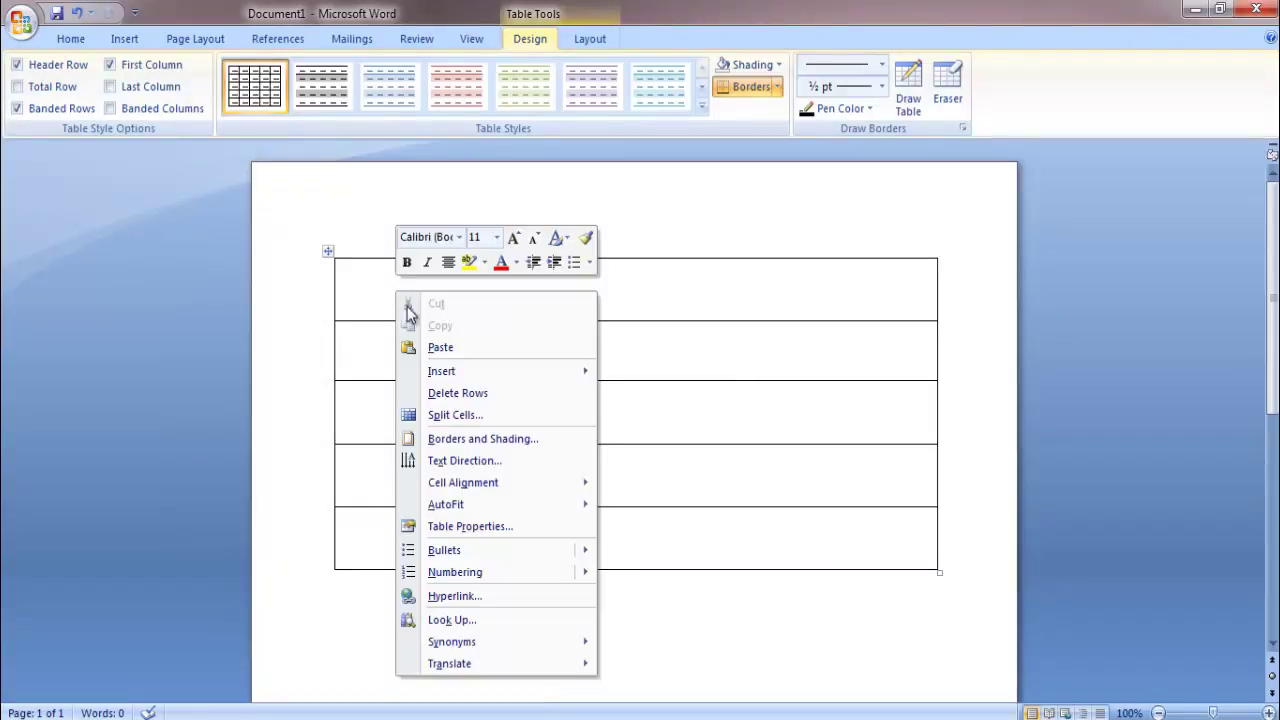
pyautogui.click(436, 416)
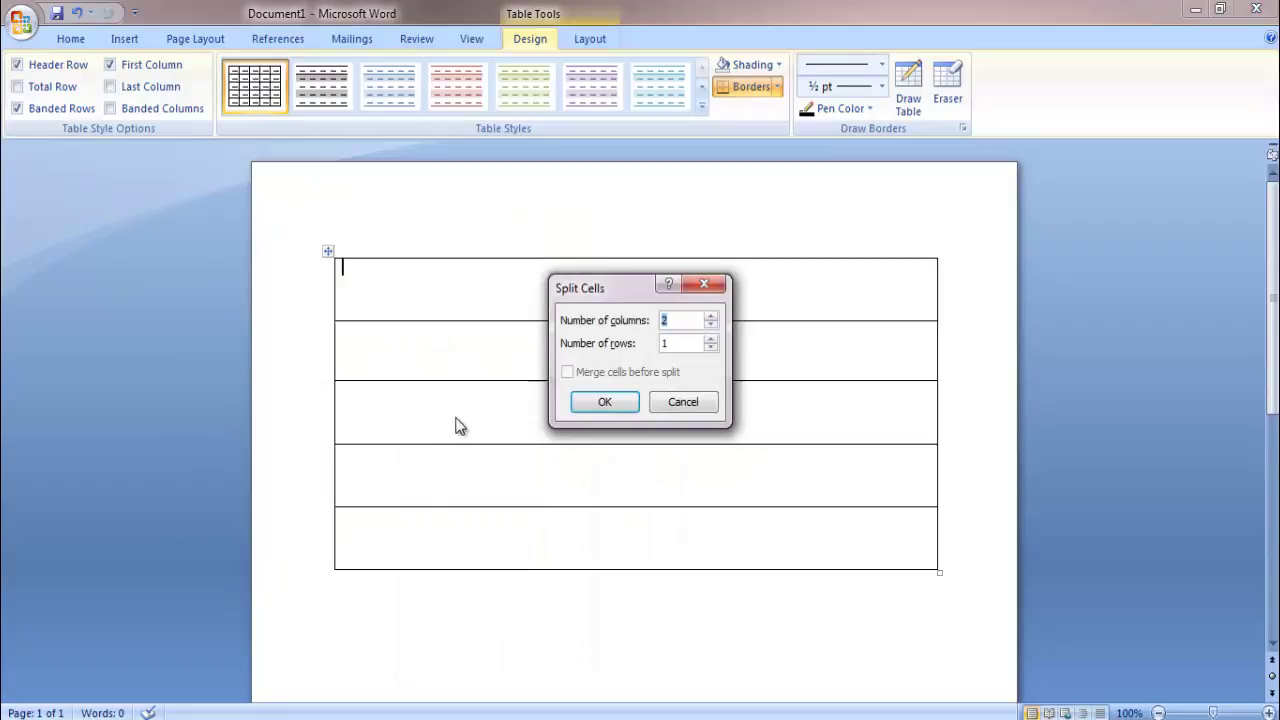
pyautogui.click(673, 321)
pyautogui.press('BackSpace')
pyautogui.write('3')
pyautogui.click(605, 401)
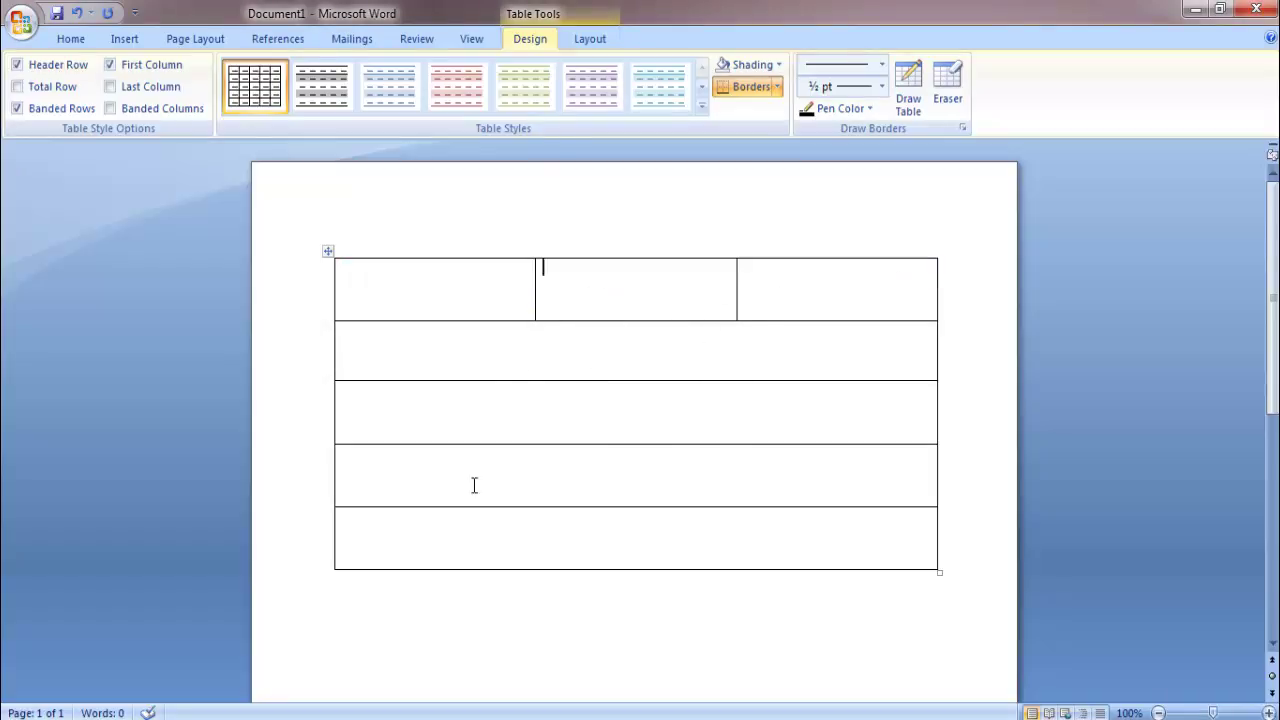
# Step: Compare with the Border document and split the table's second row into 4 columns and 1 row
pyautogui.moveTo(376, 718)
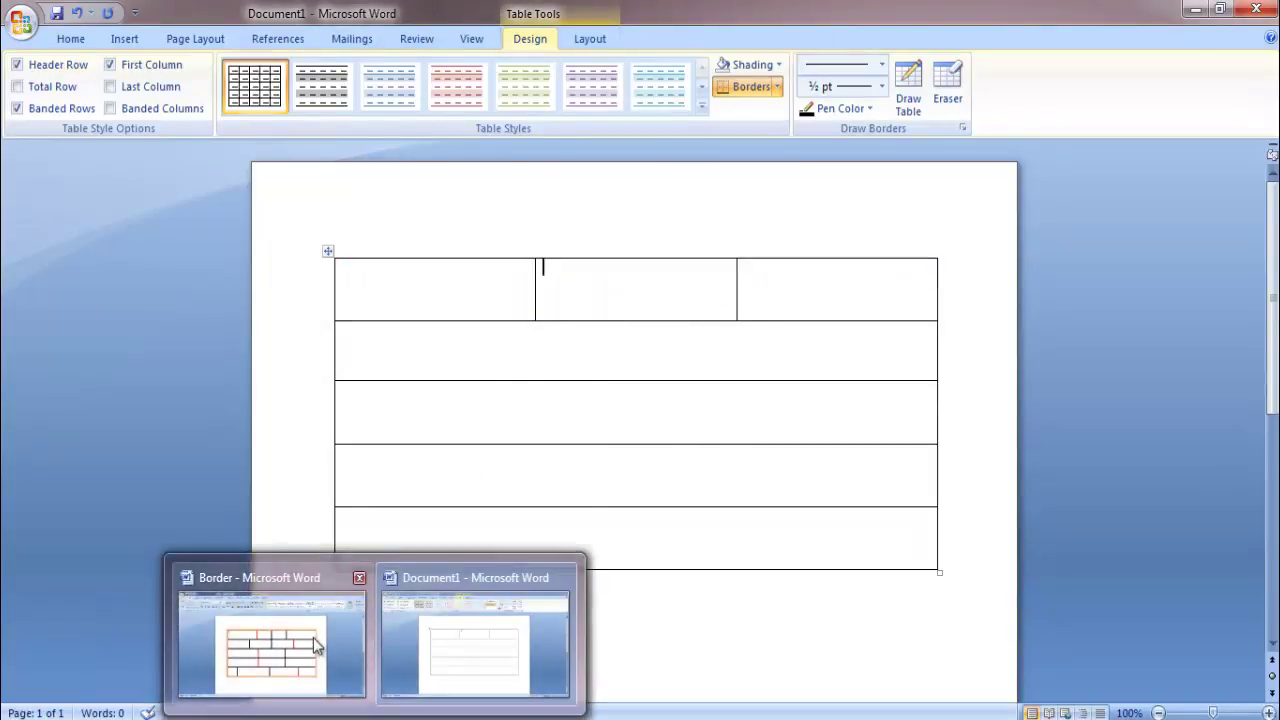
pyautogui.moveTo(313, 645)
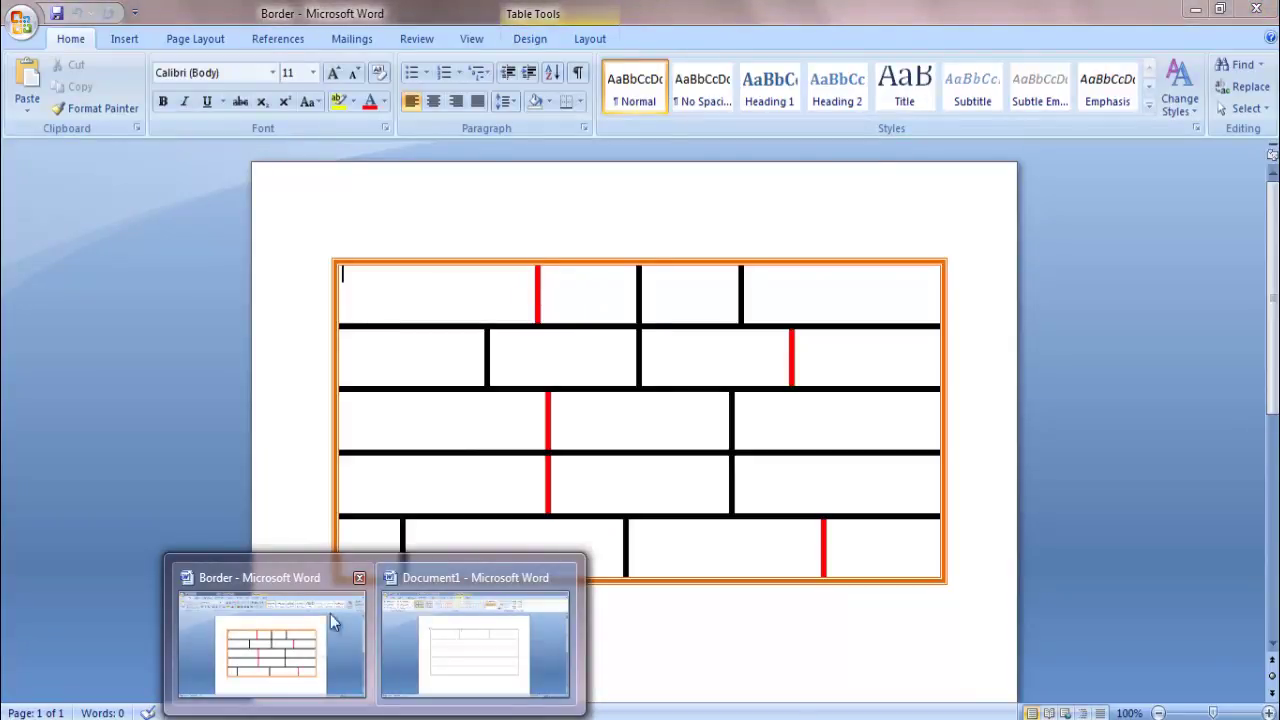
pyautogui.click(475, 640)
pyautogui.click(490, 349)
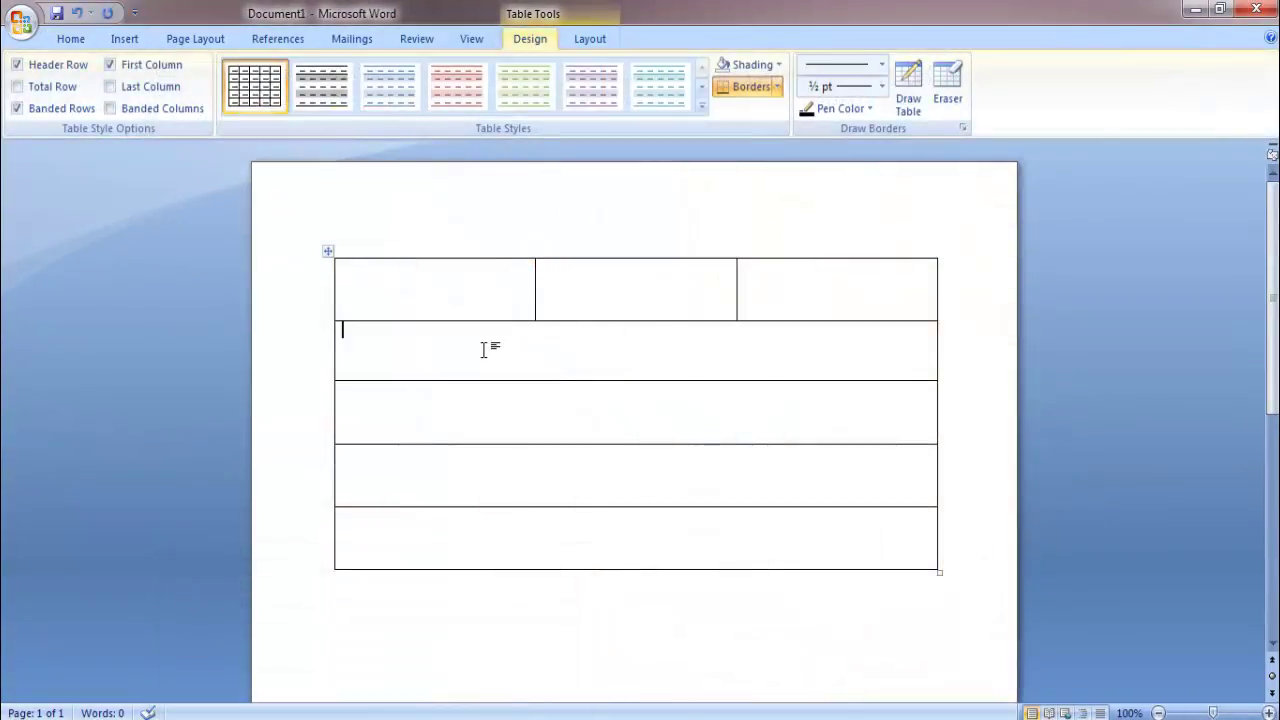
pyautogui.rightClick(486, 342)
pyautogui.click(532, 460)
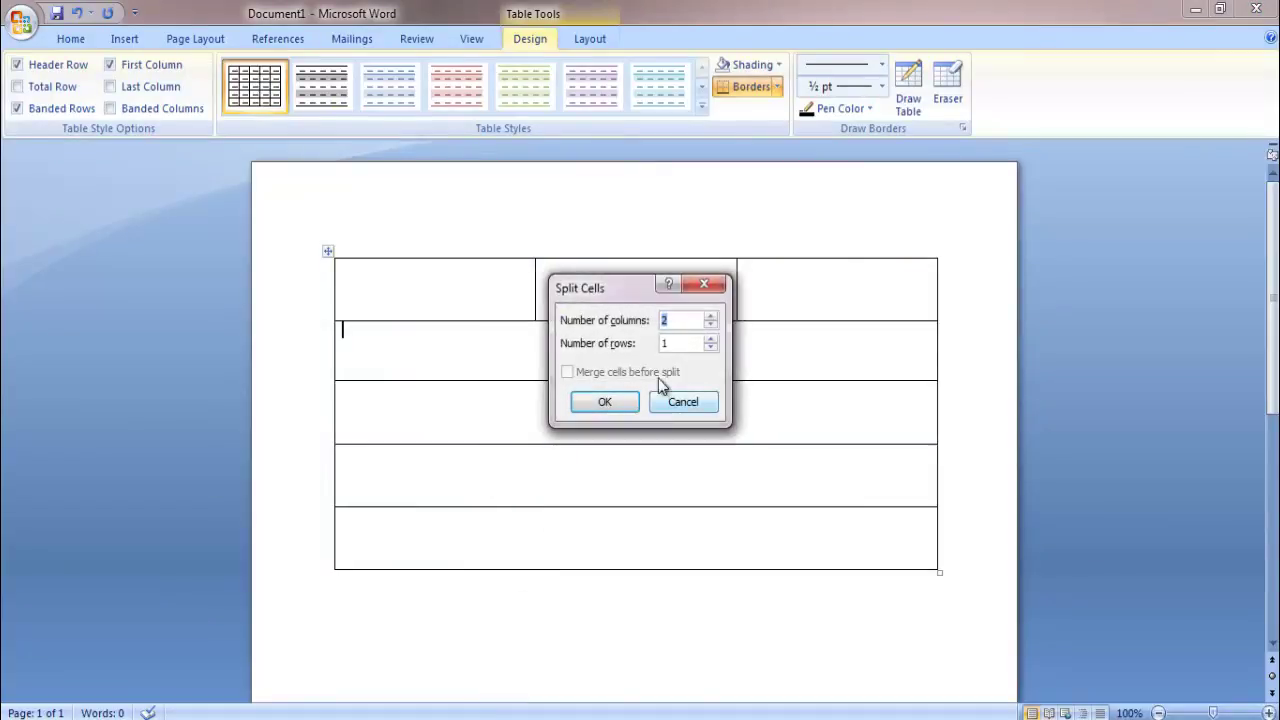
pyautogui.press('BackSpace')
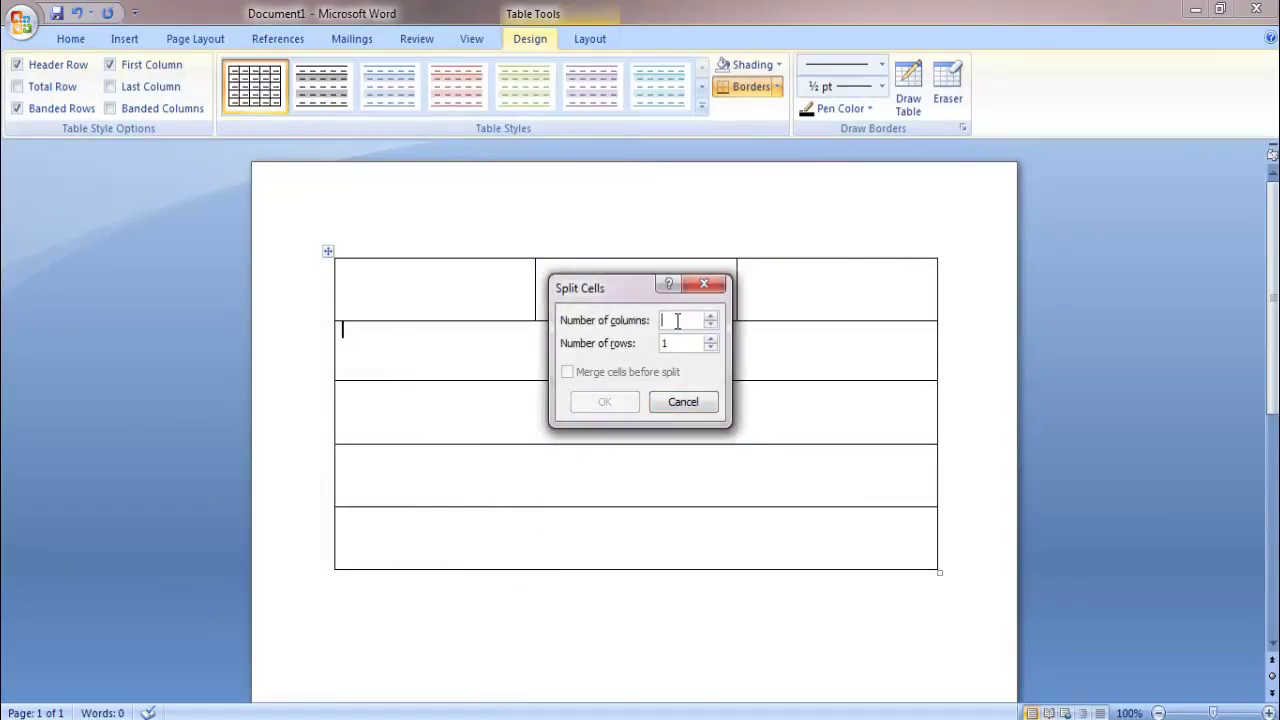
pyautogui.write('3')
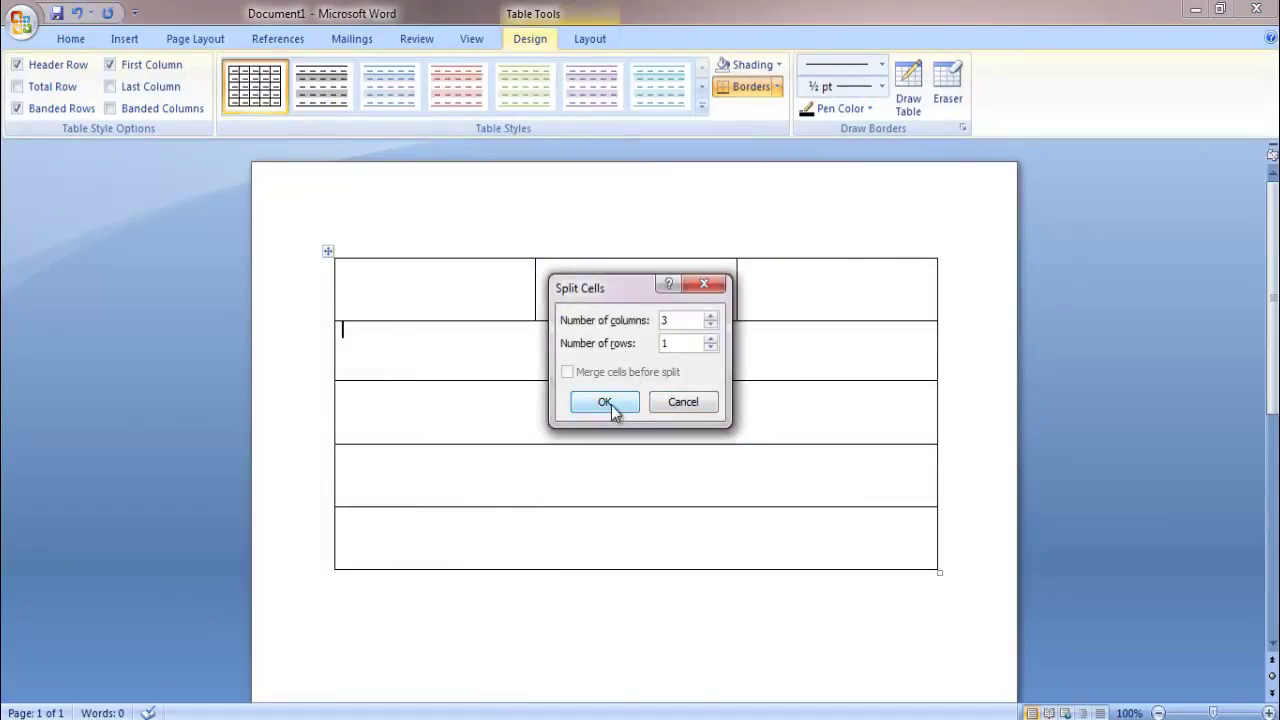
pyautogui.press('BackSpace')
pyautogui.write('4')
pyautogui.click(605, 402)
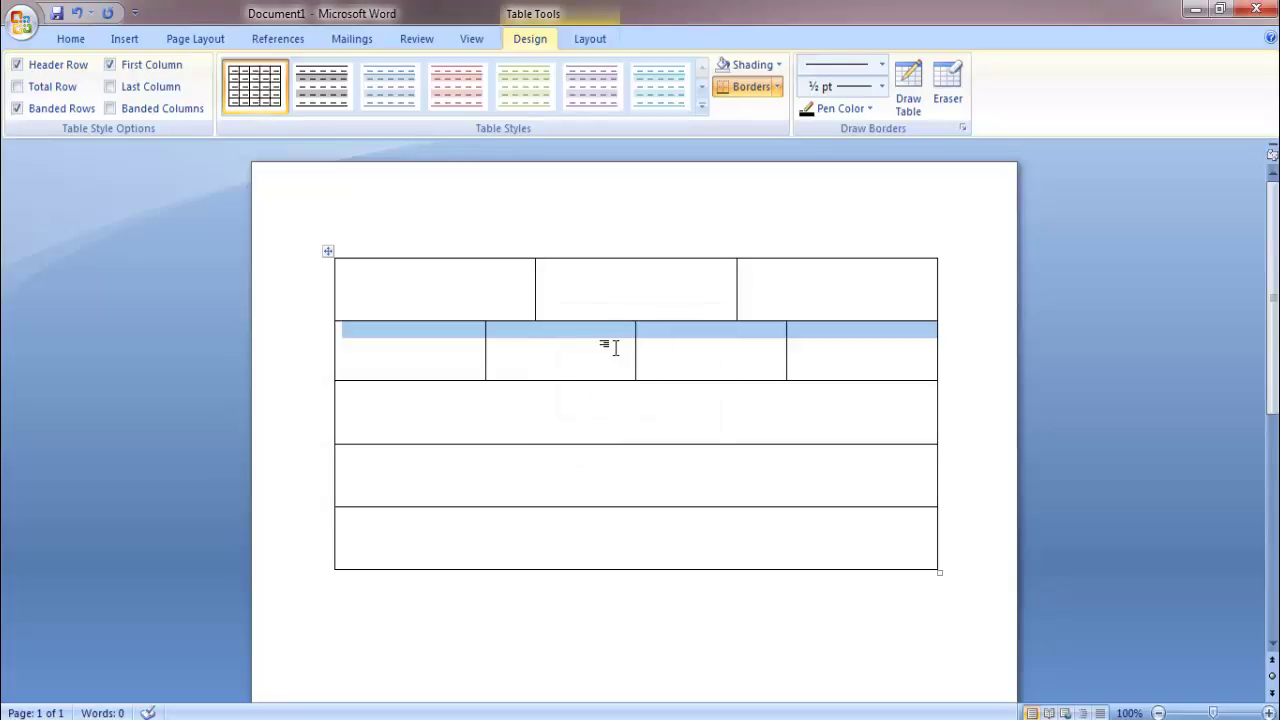
pyautogui.click(615, 347)
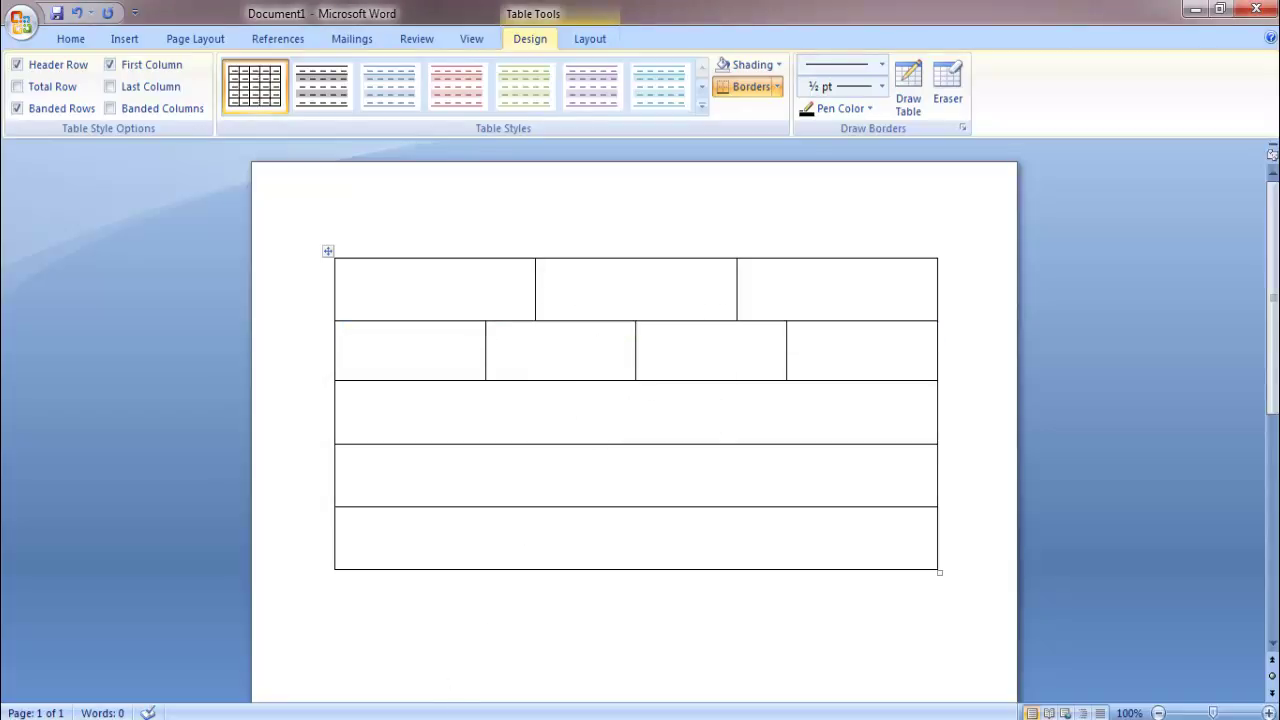
# Step: Review the dividers in the Border document and start Draw Table in the new document with a 4½ pt solid pen
pyautogui.moveTo(375, 716)
pyautogui.click(325, 646)
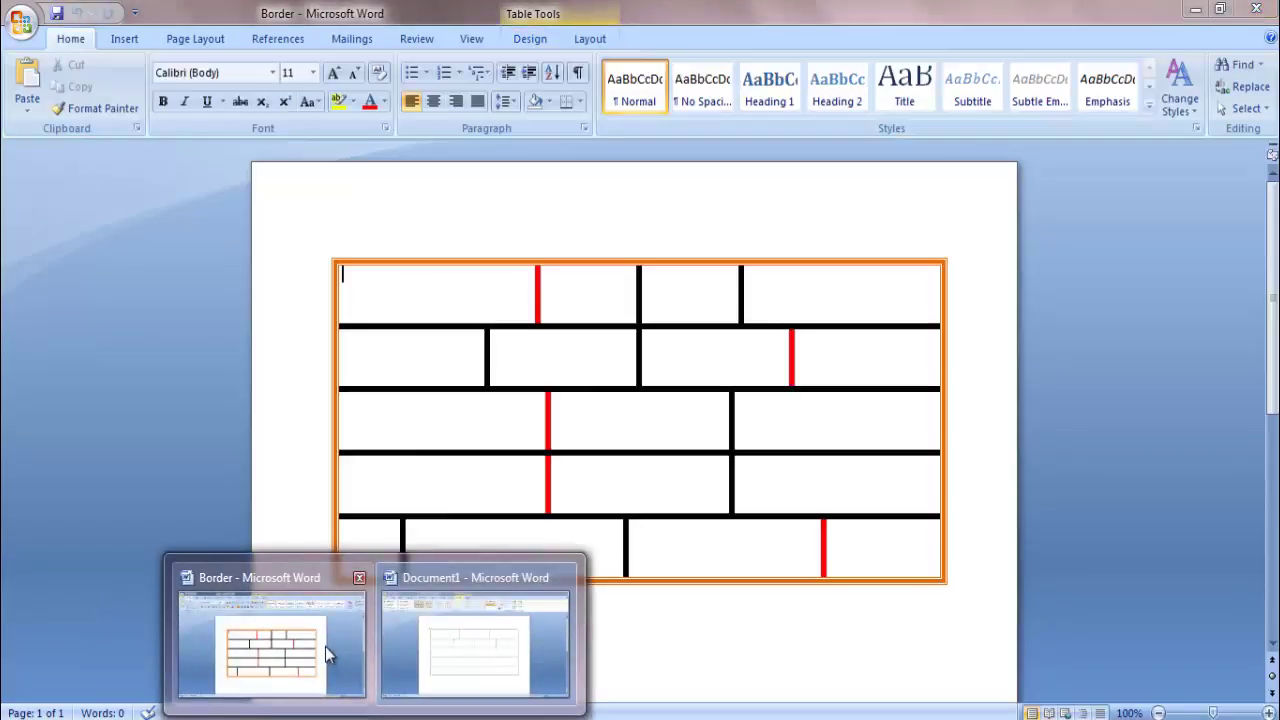
pyautogui.click(475, 645)
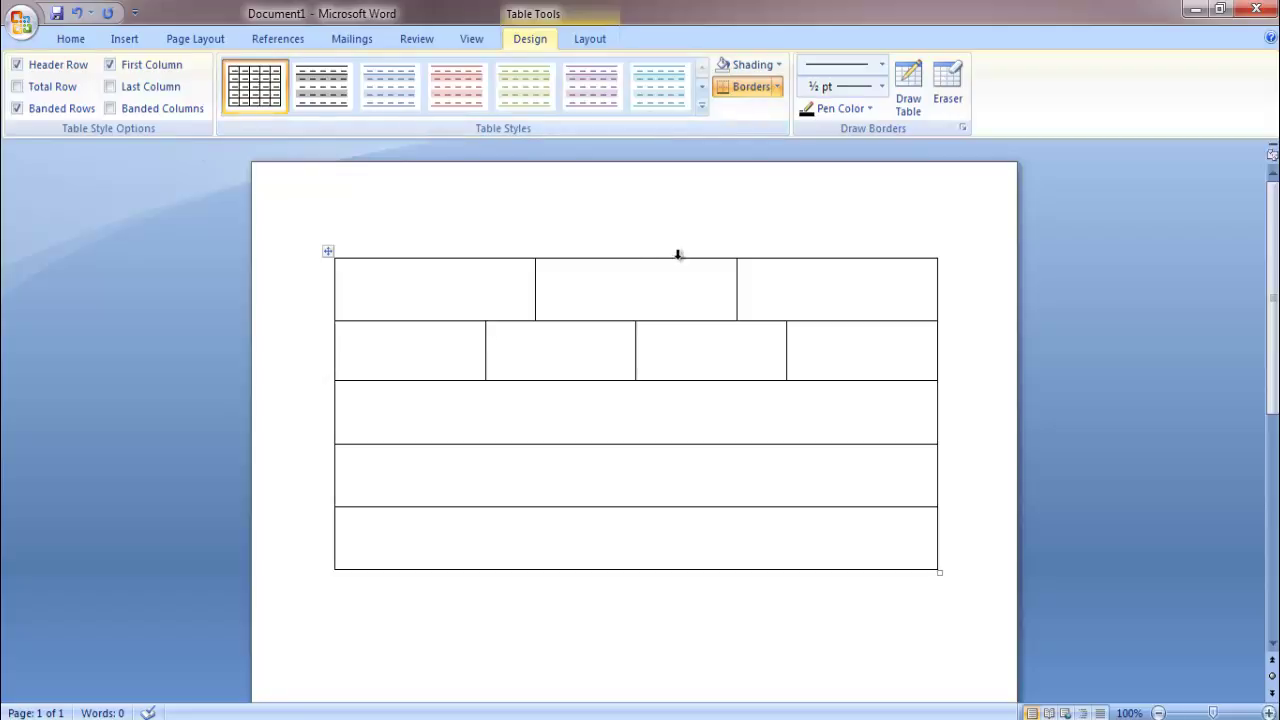
pyautogui.click(910, 101)
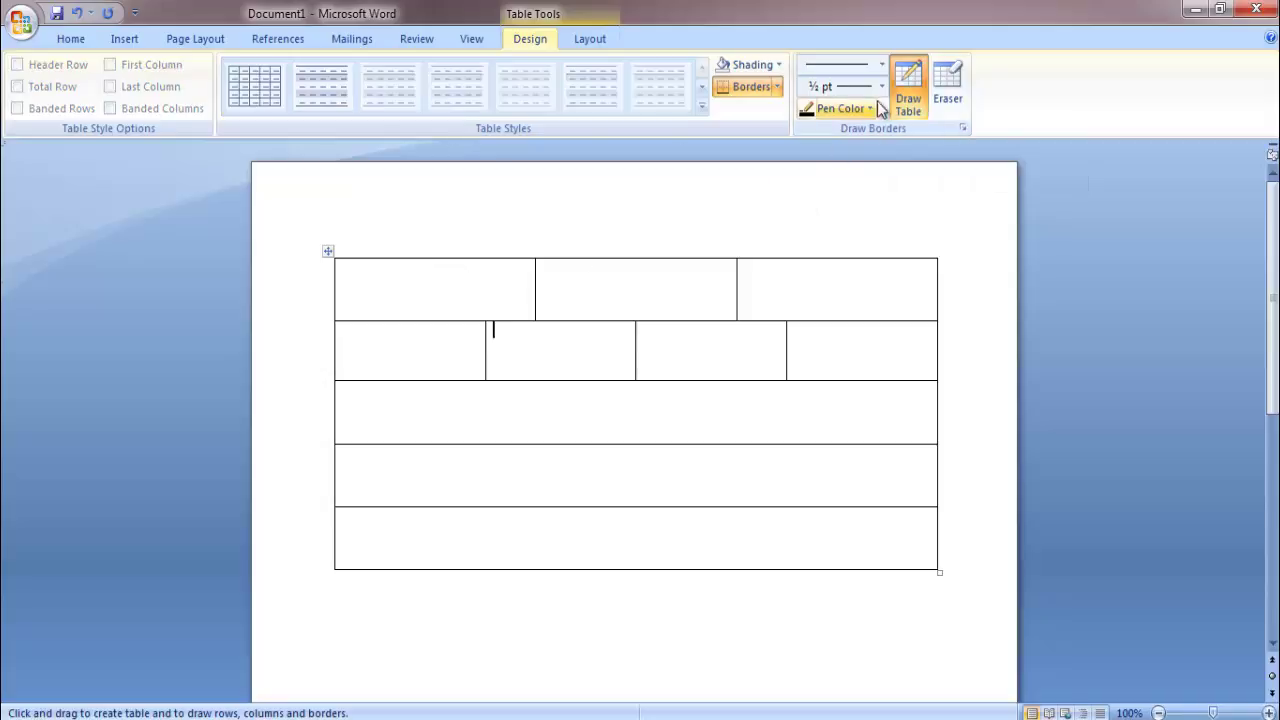
pyautogui.moveTo(375, 715)
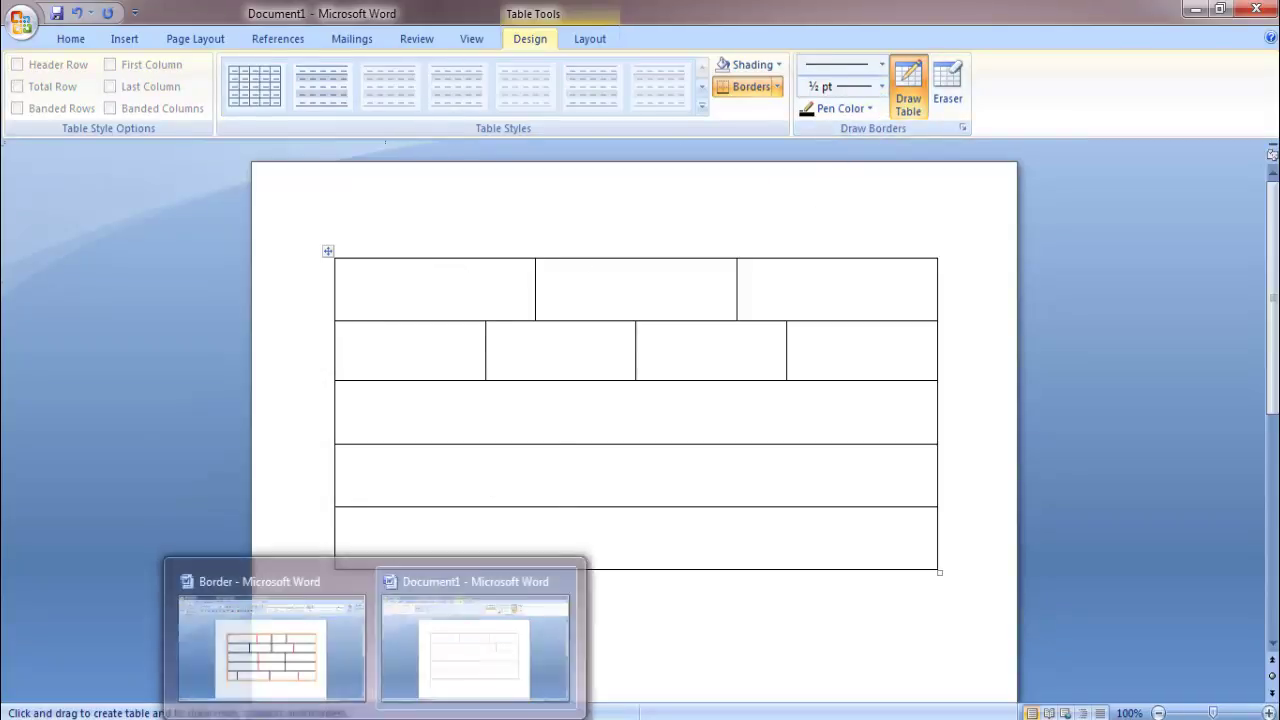
pyautogui.click(297, 664)
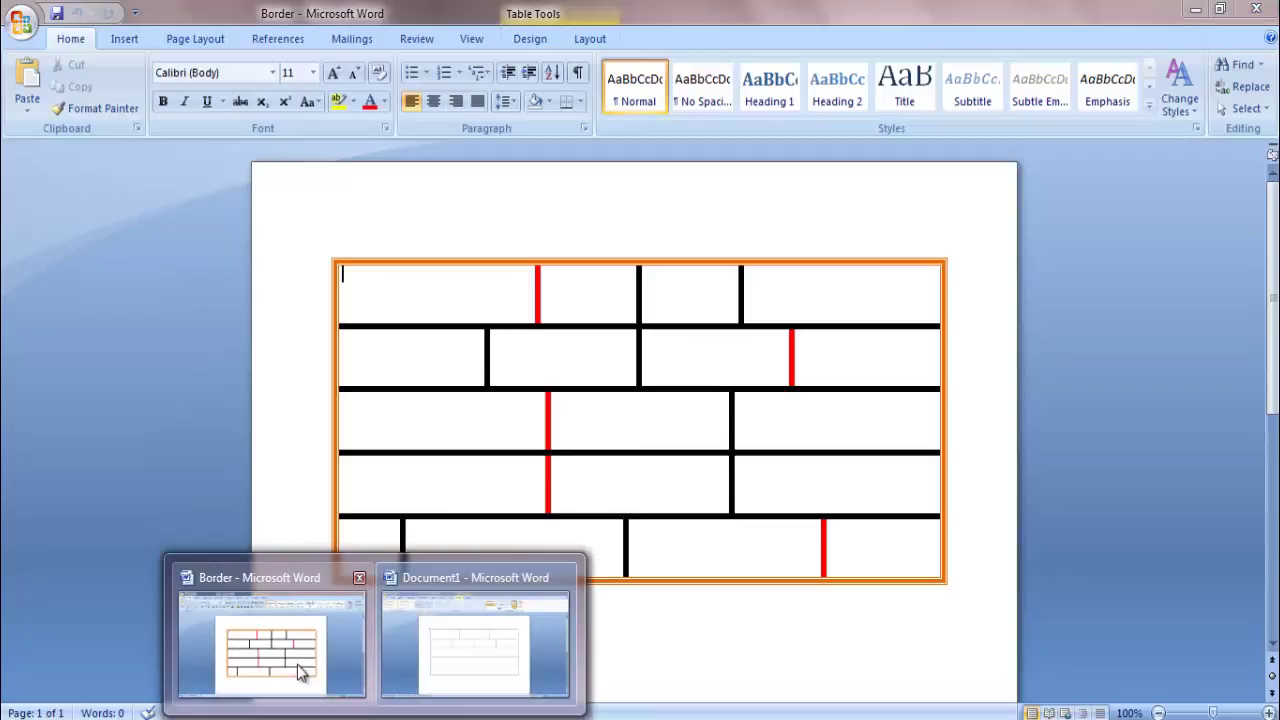
pyautogui.click(475, 645)
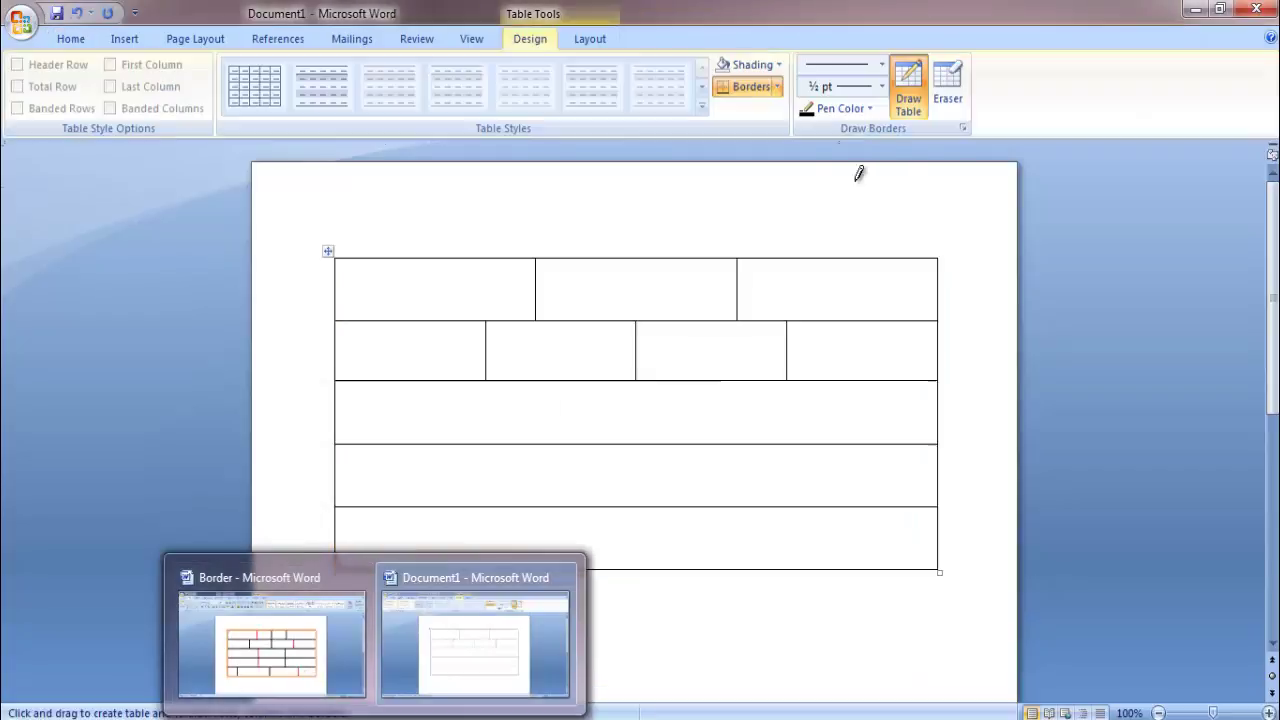
pyautogui.click(881, 88)
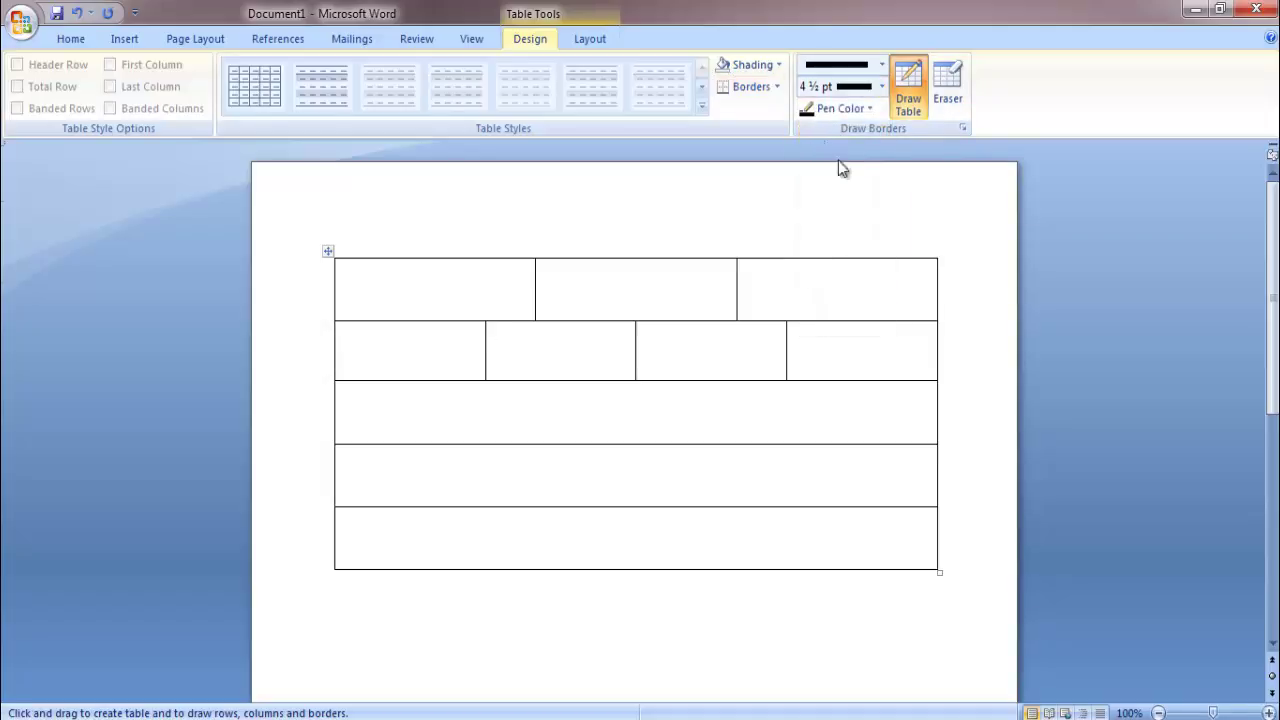
# Step: Trace the two vertical dividers of the first row and the three of the second row with the 4½ pt black pen
pyautogui.moveTo(537, 261); pyautogui.dragTo(537, 286)
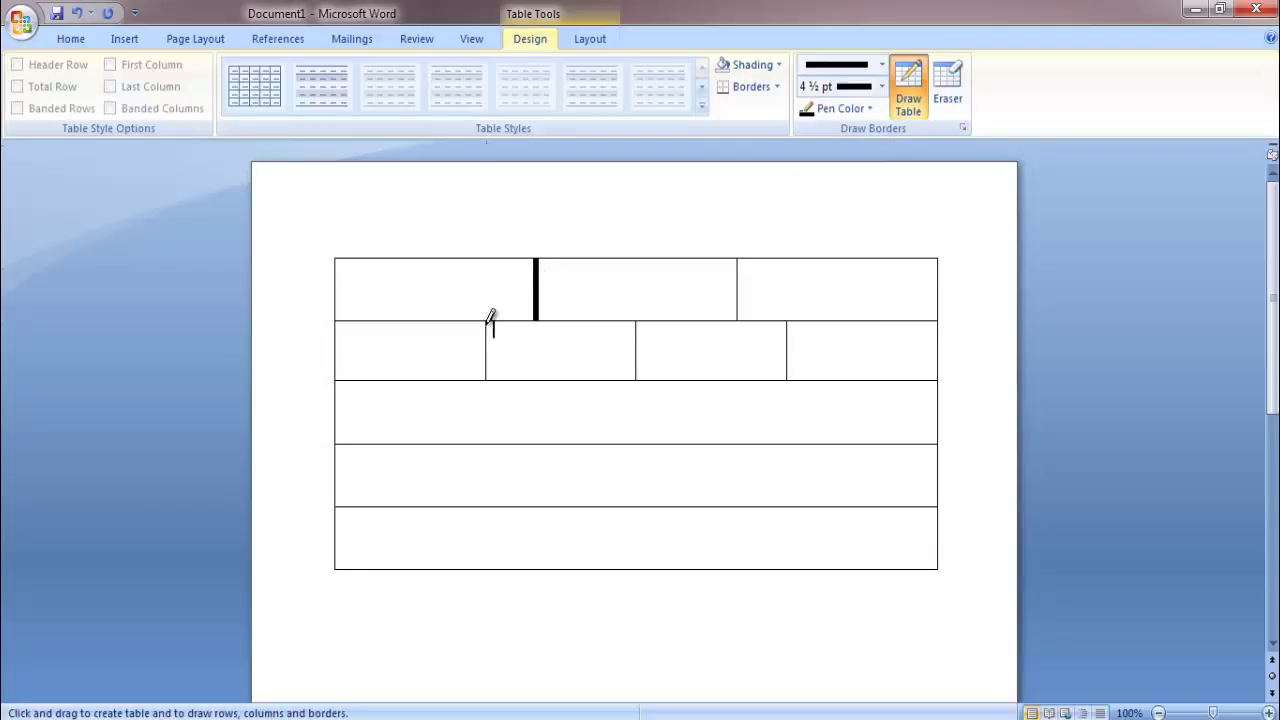
pyautogui.moveTo(487, 324); pyautogui.dragTo(488, 366)
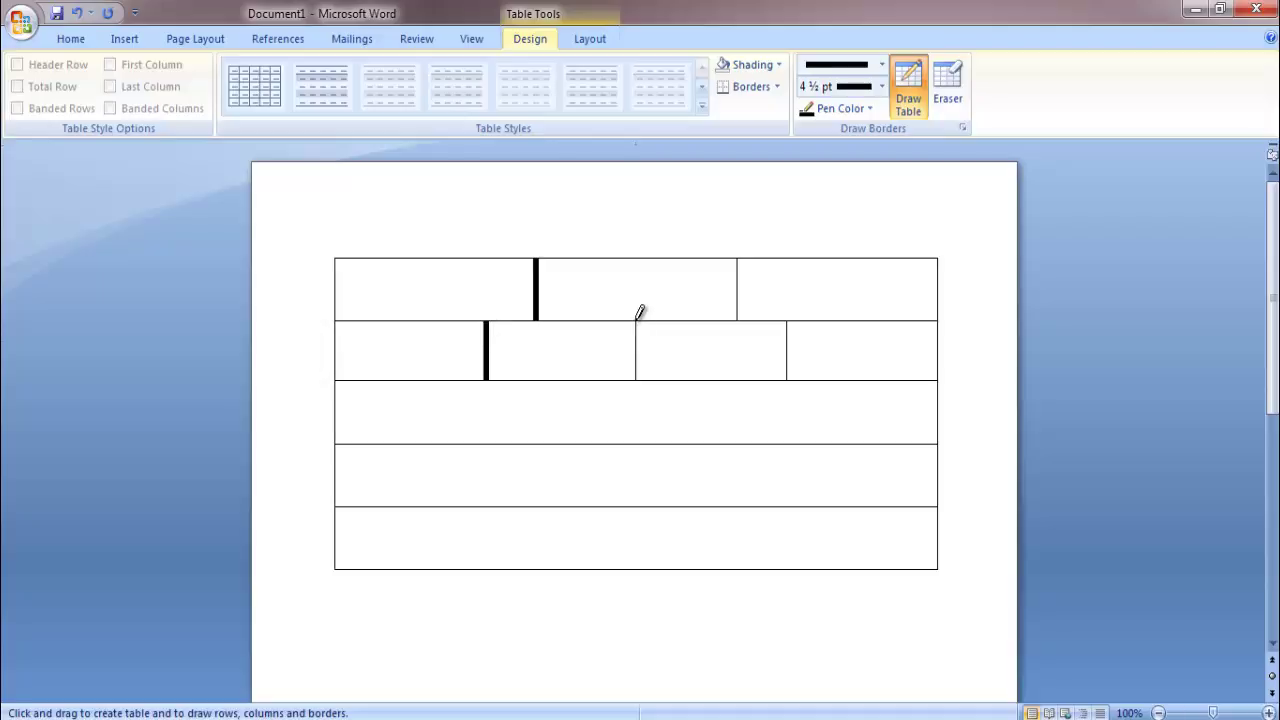
pyautogui.moveTo(637, 322); pyautogui.dragTo(637, 354)
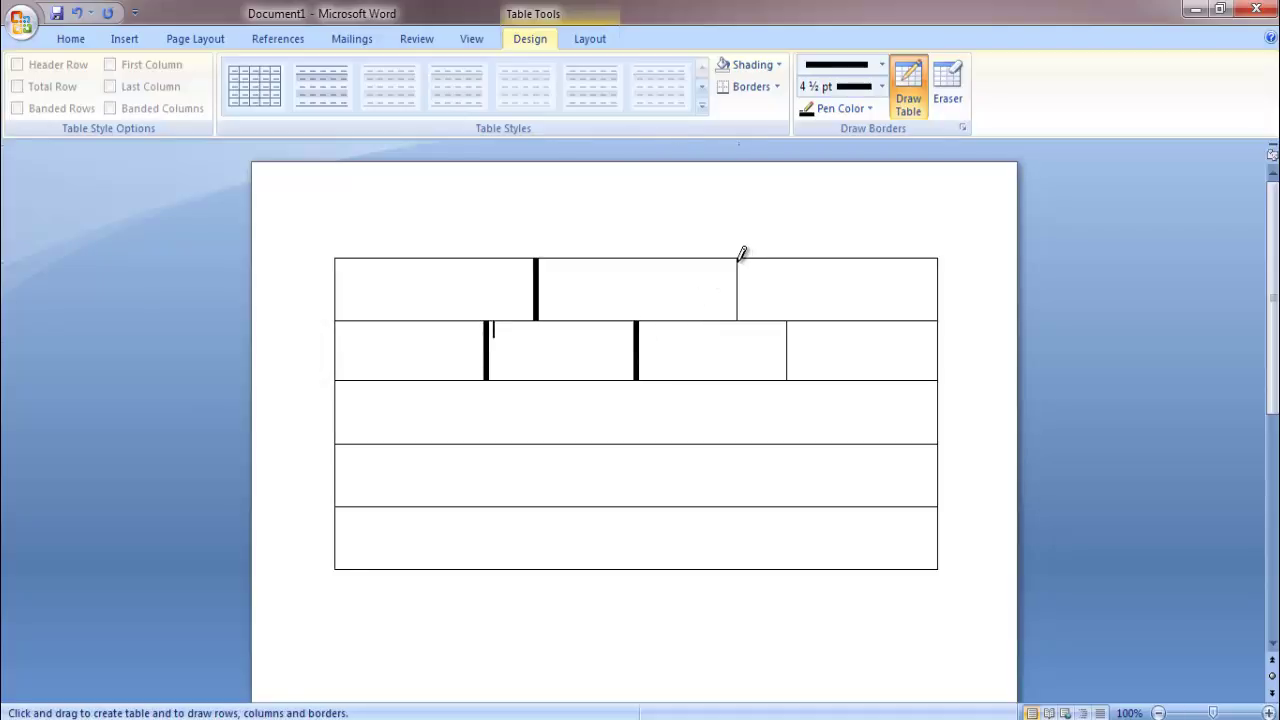
pyautogui.moveTo(739, 259)
pyautogui.mouseDown()
pyautogui.moveTo(736, 290)
pyautogui.moveTo(791, 323)
pyautogui.moveTo(784, 366)
pyautogui.mouseUp()
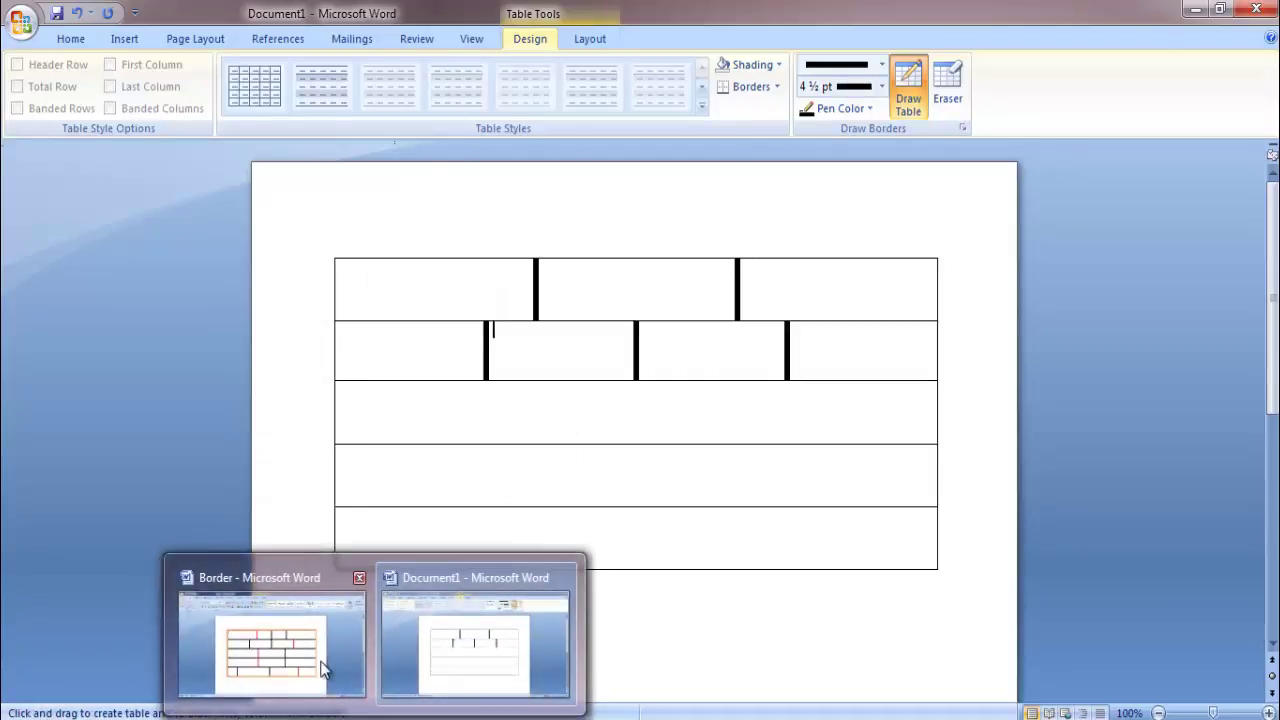
# Step: Compare with the Border document and draw a vertical divider through the middle of the first row's centre cell
pyautogui.click(321, 662)
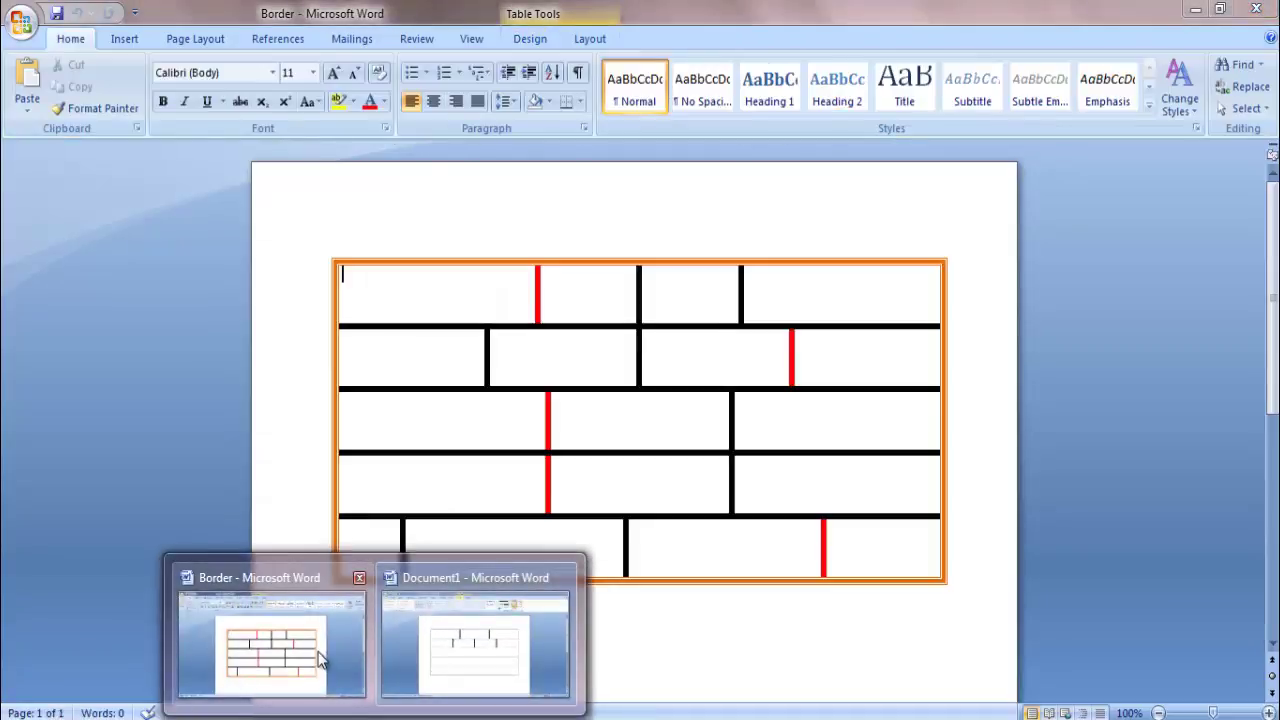
pyautogui.click(475, 645)
pyautogui.moveTo(637, 251); pyautogui.dragTo(638, 304)
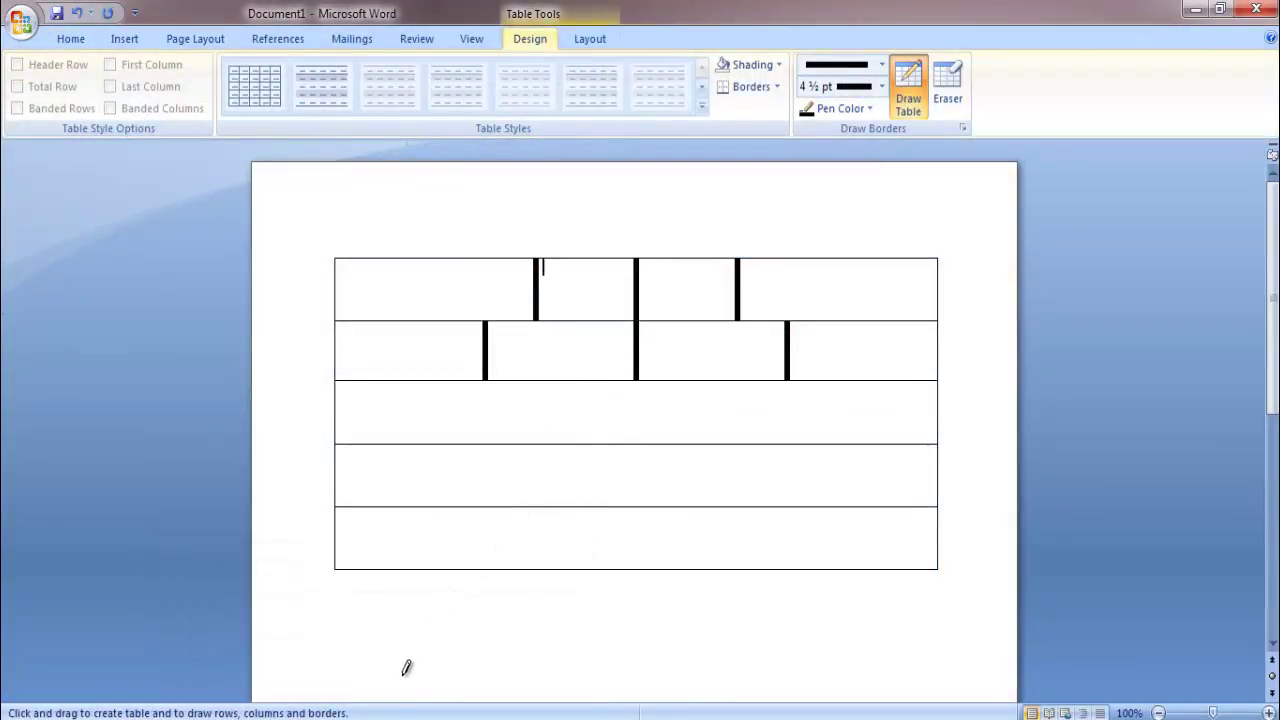
# Step: Draw two thick vertical dividers running through the third and fourth rows, dividing both into three cells as in the Border document
pyautogui.moveTo(375, 718)
pyautogui.moveTo(322, 655)
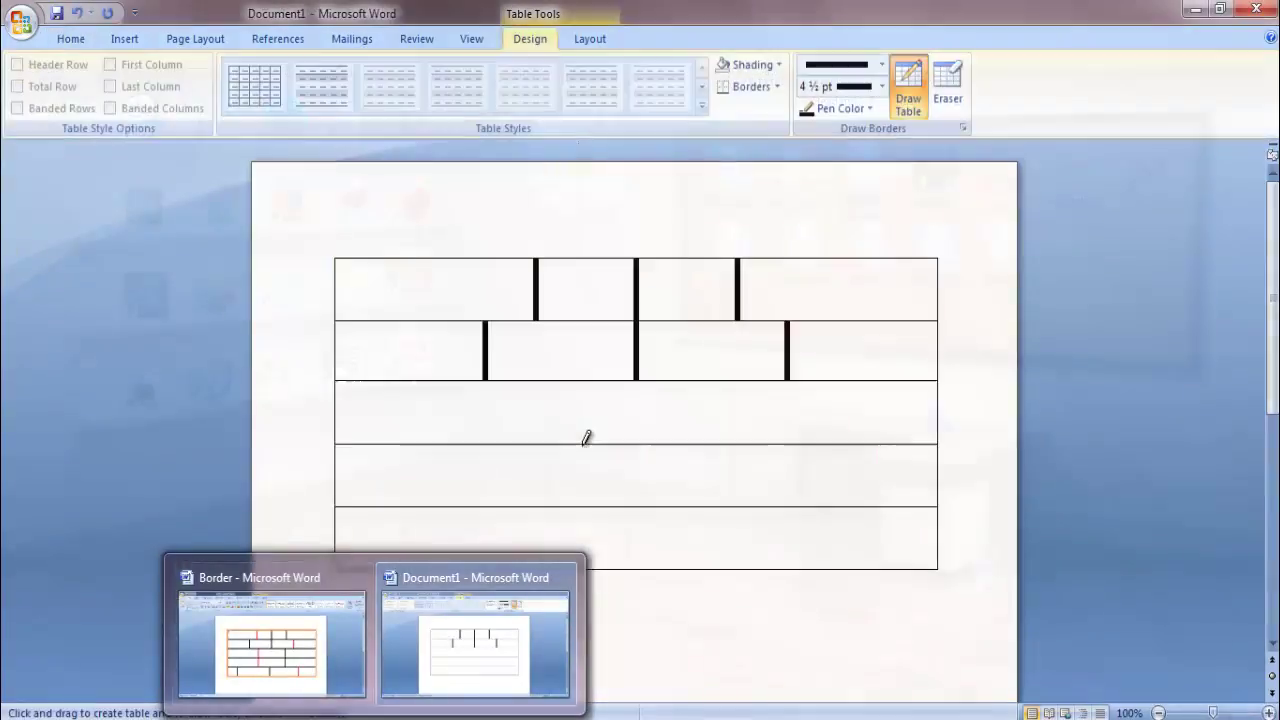
pyautogui.moveTo(537, 375); pyautogui.dragTo(541, 464)
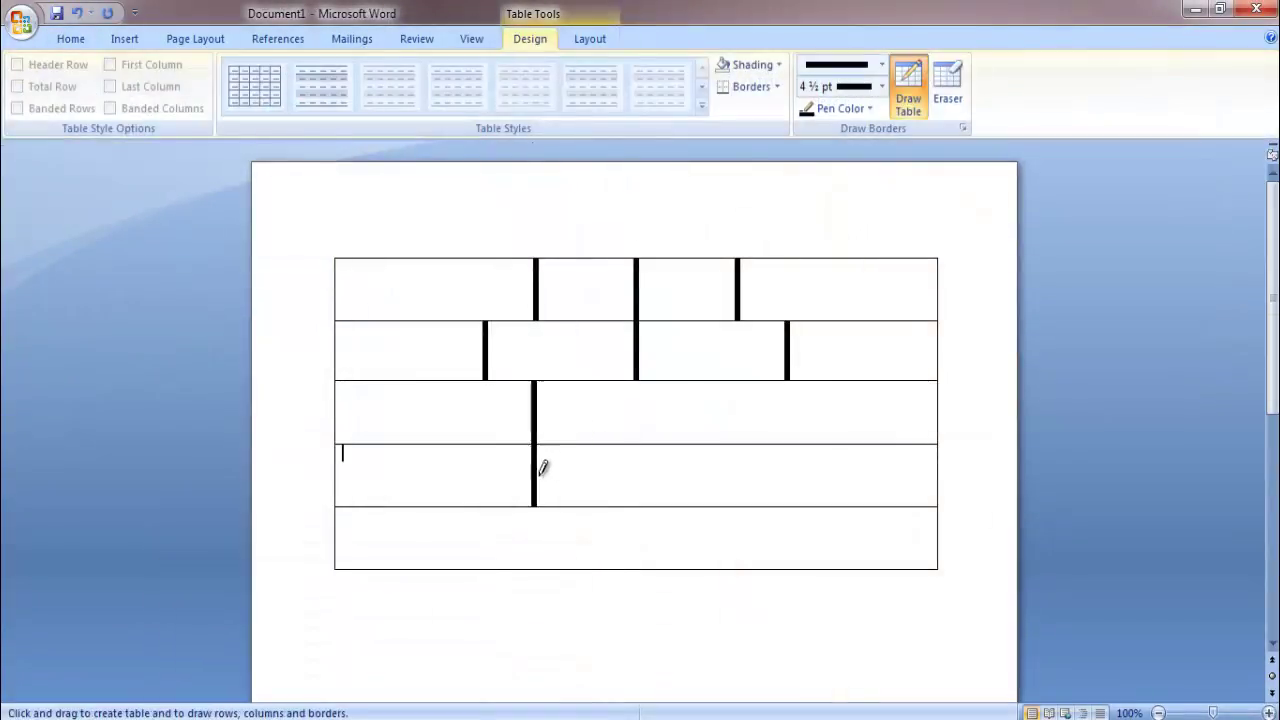
pyautogui.moveTo(749, 375); pyautogui.dragTo(747, 502)
# Step: Check the Border document's last row and draw three thick vertical dividers in the fifth row to make four cells
pyautogui.moveTo(375, 716)
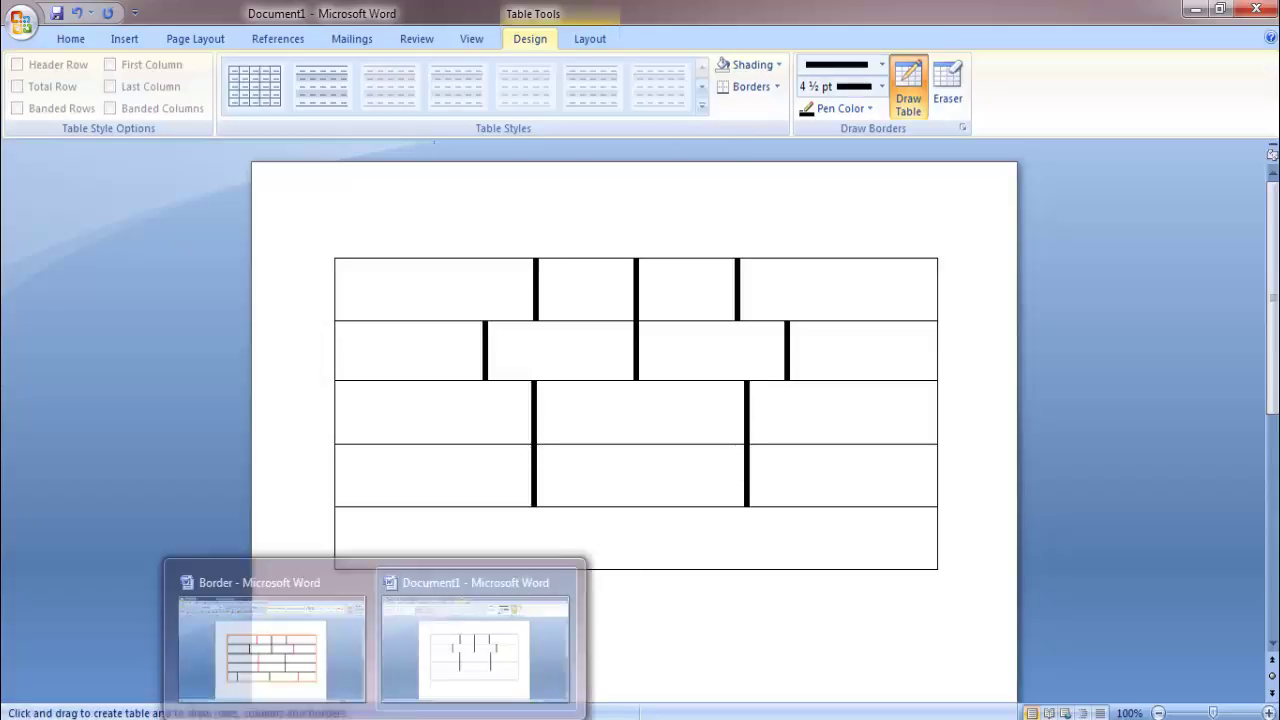
pyautogui.moveTo(338, 645)
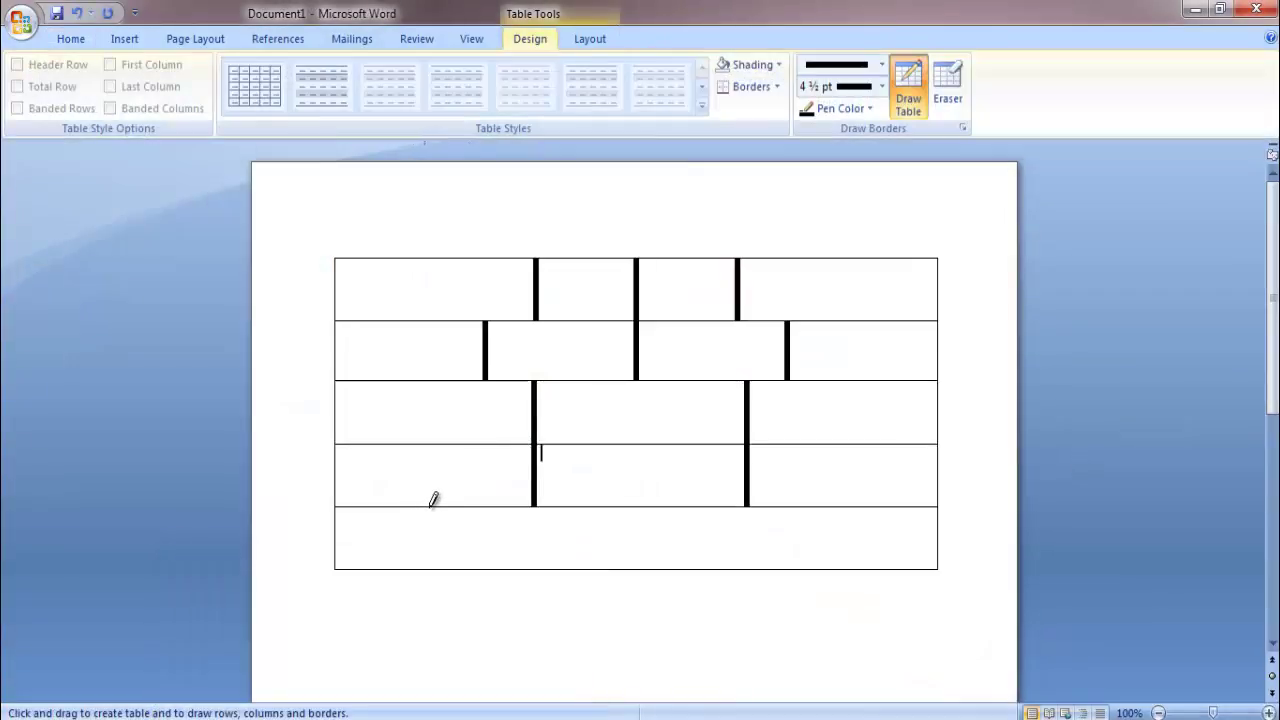
pyautogui.moveTo(441, 505); pyautogui.dragTo(441, 566)
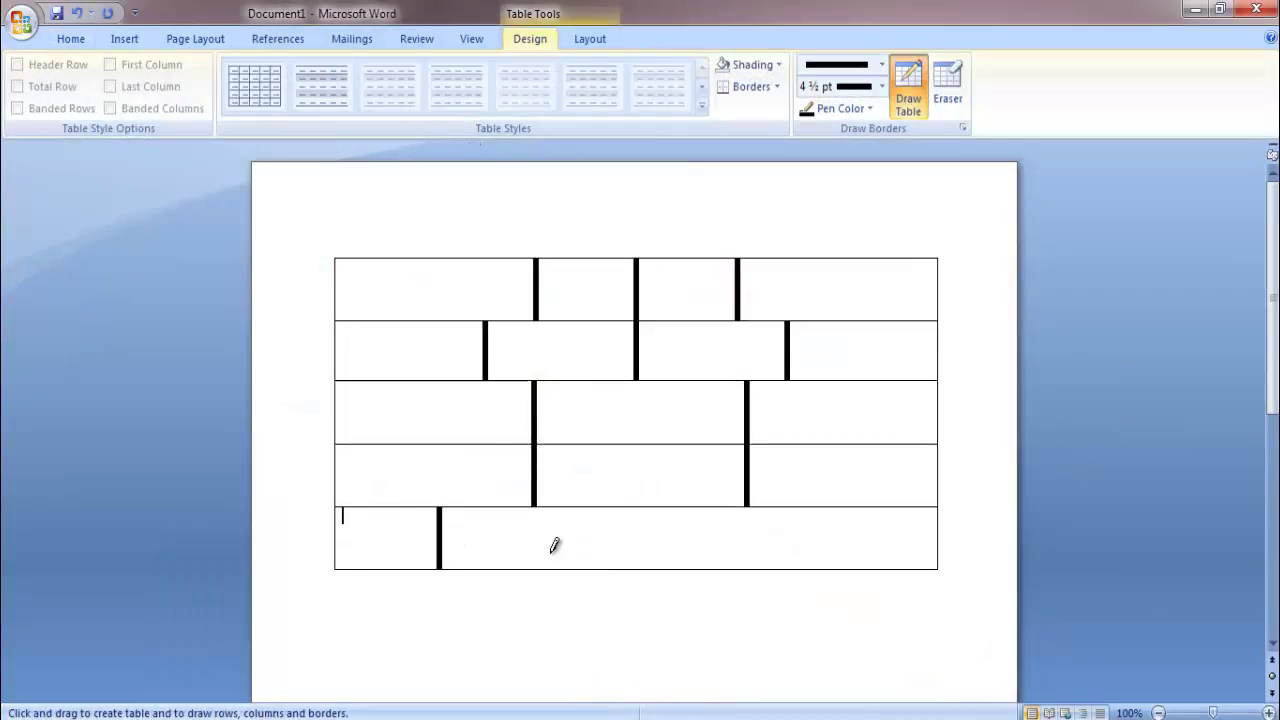
pyautogui.moveTo(654, 503); pyautogui.dragTo(652, 562)
pyautogui.moveTo(834, 505); pyautogui.dragTo(826, 556)
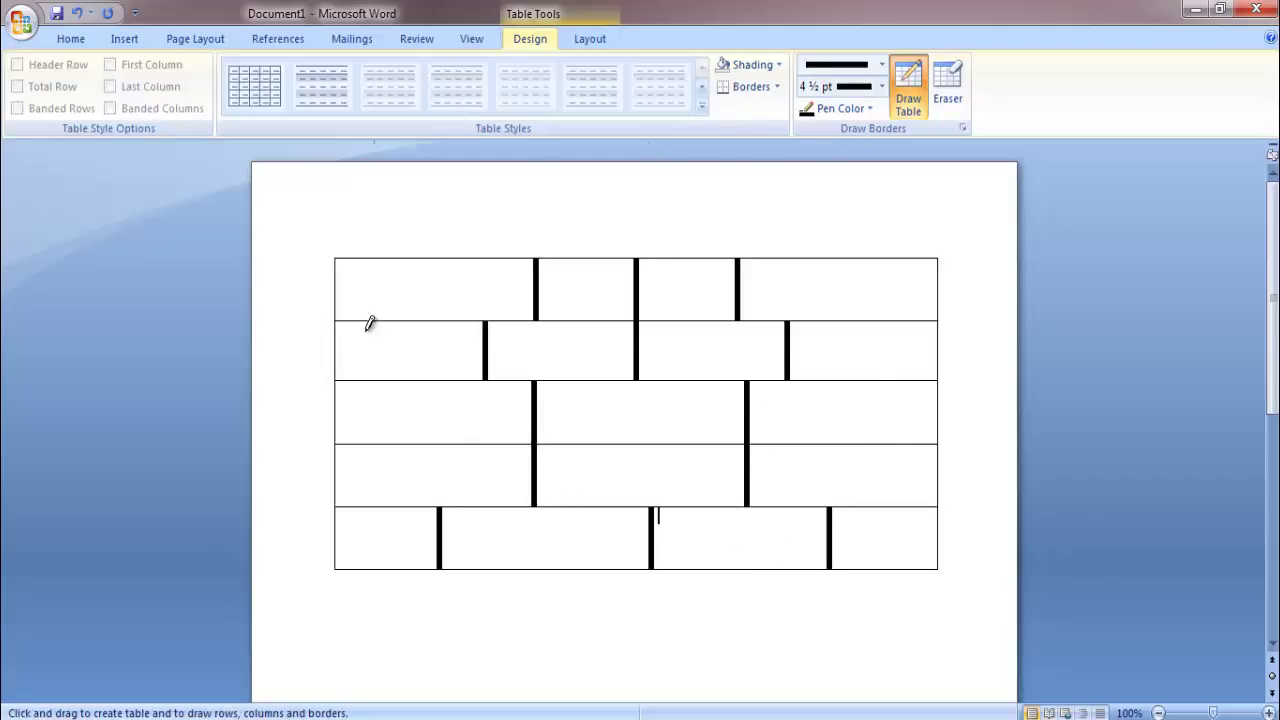
# Step: Trace all four outer edges of the table with the 4½ pt black pen
pyautogui.moveTo(337, 255); pyautogui.dragTo(860, 249)
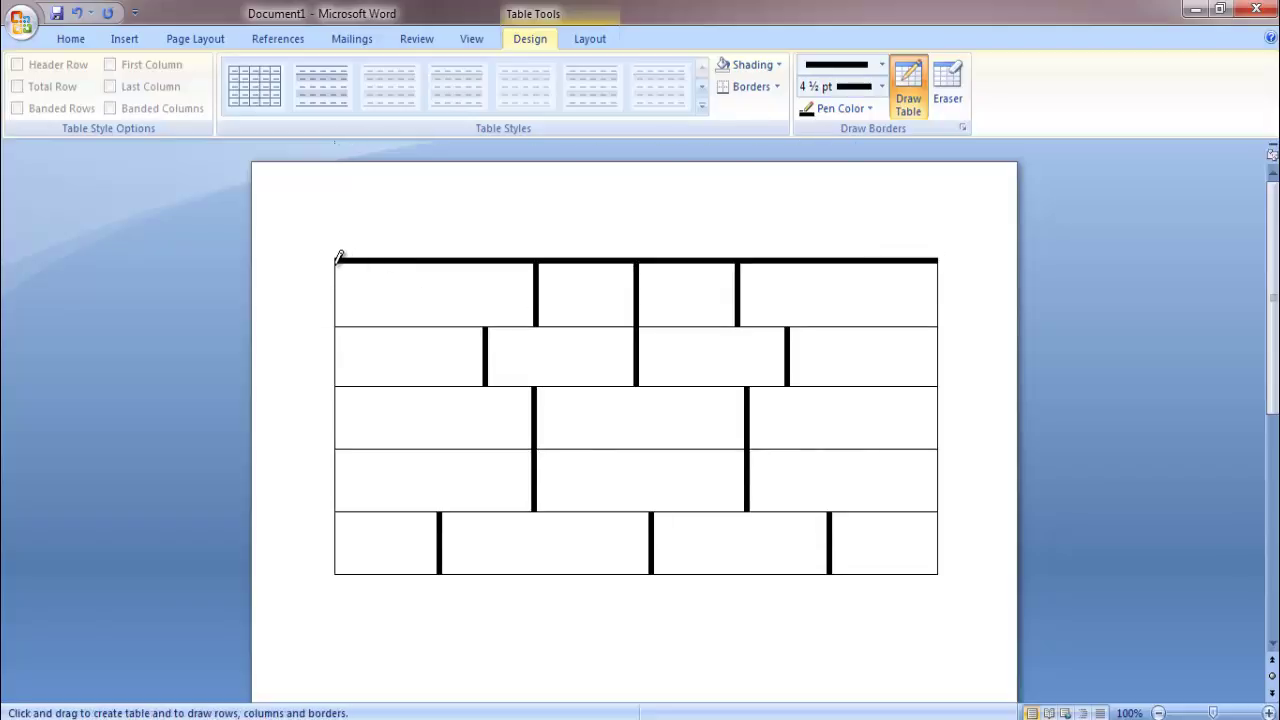
pyautogui.moveTo(337, 258); pyautogui.dragTo(929, 566)
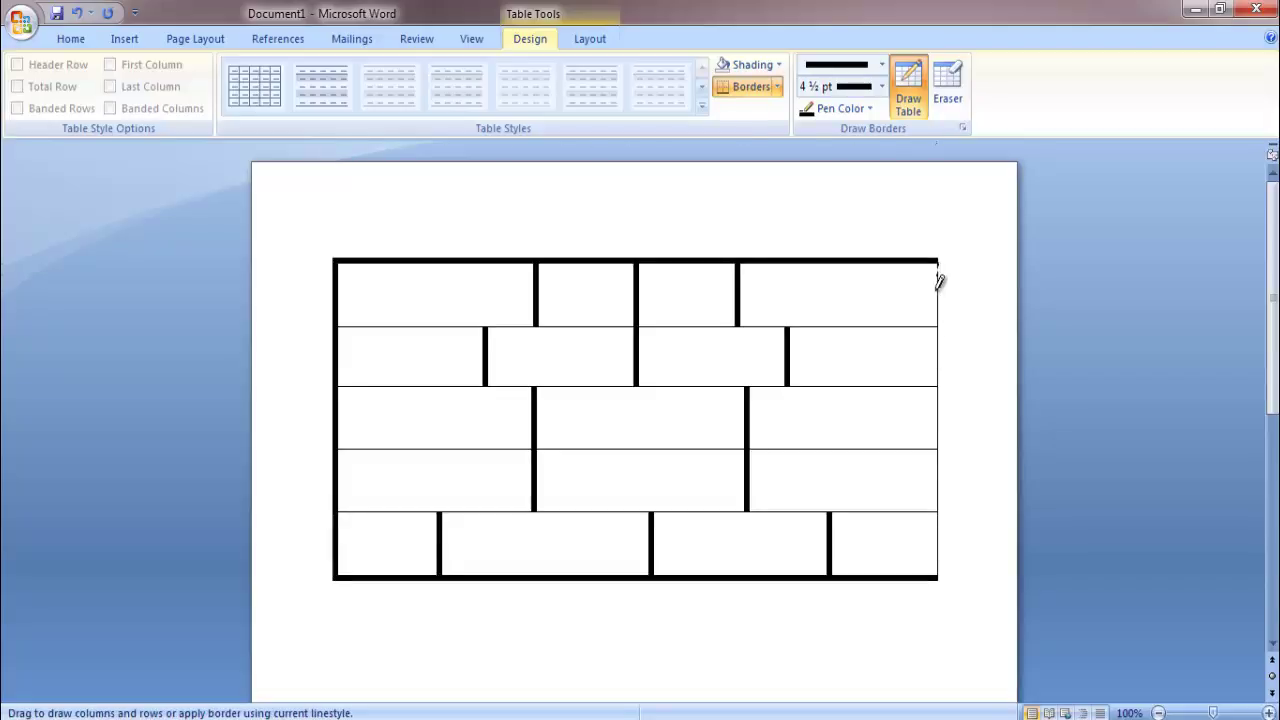
pyautogui.moveTo(939, 283); pyautogui.dragTo(937, 565)
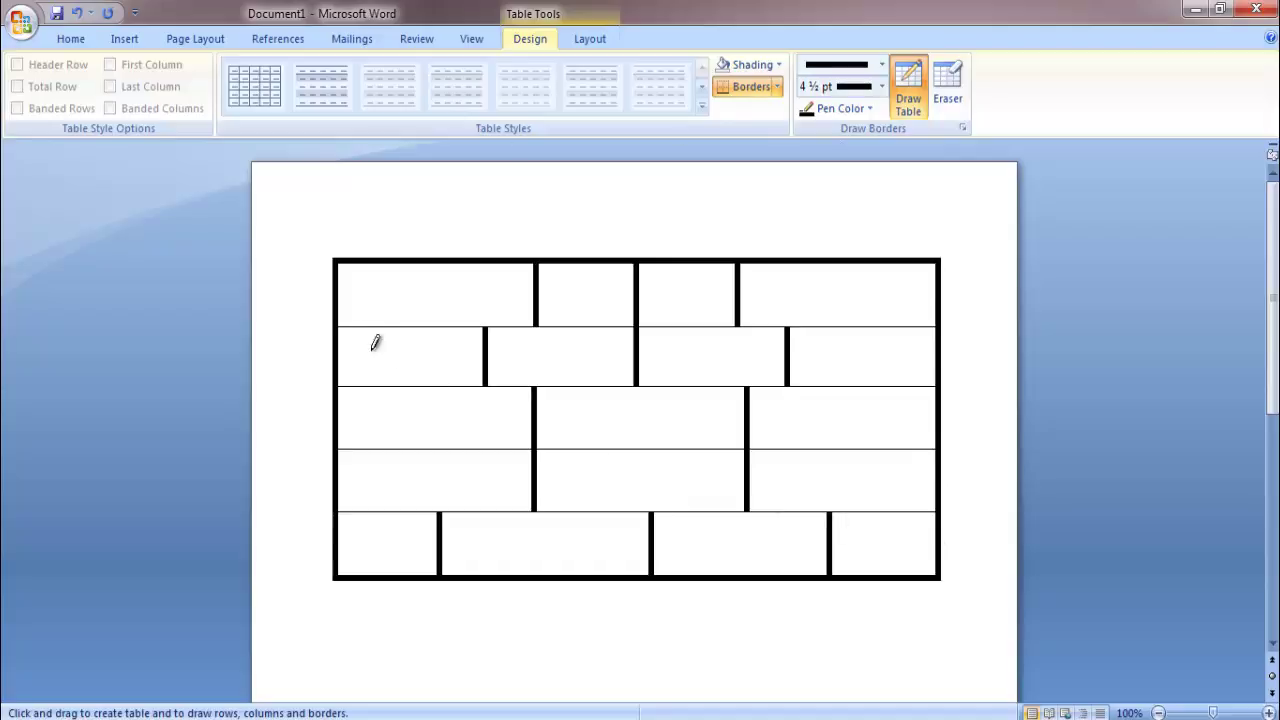
# Step: Trace the four horizontal lines between the table's rows with the 4½ pt black pen
pyautogui.moveTo(340, 322); pyautogui.dragTo(911, 326)
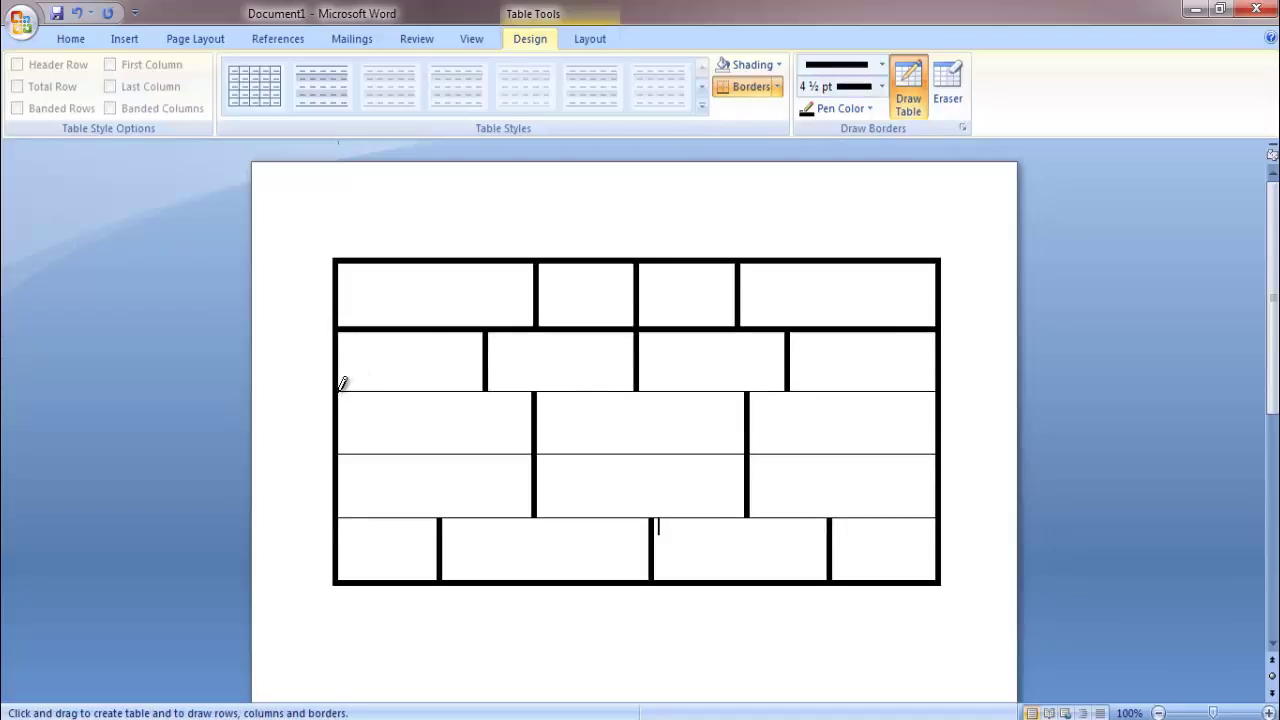
pyautogui.moveTo(342, 383); pyautogui.dragTo(879, 392)
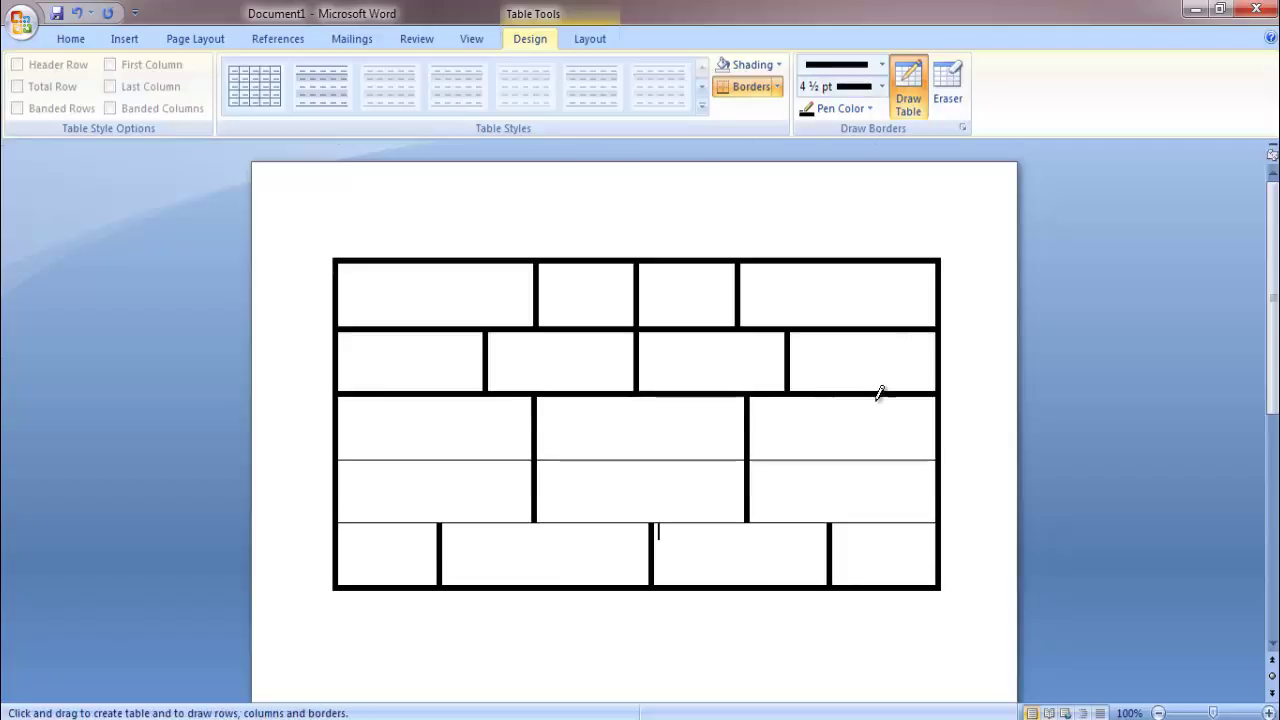
pyautogui.moveTo(341, 452); pyautogui.dragTo(868, 452)
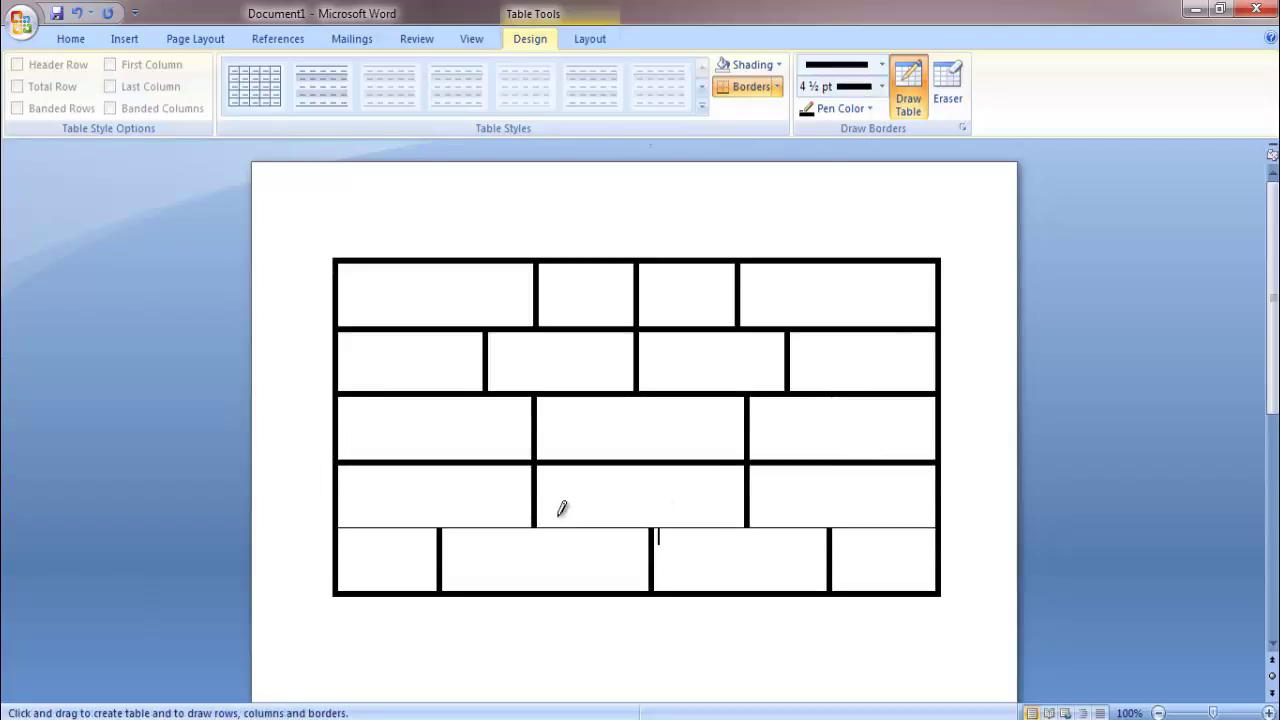
pyautogui.moveTo(341, 517); pyautogui.dragTo(874, 517)
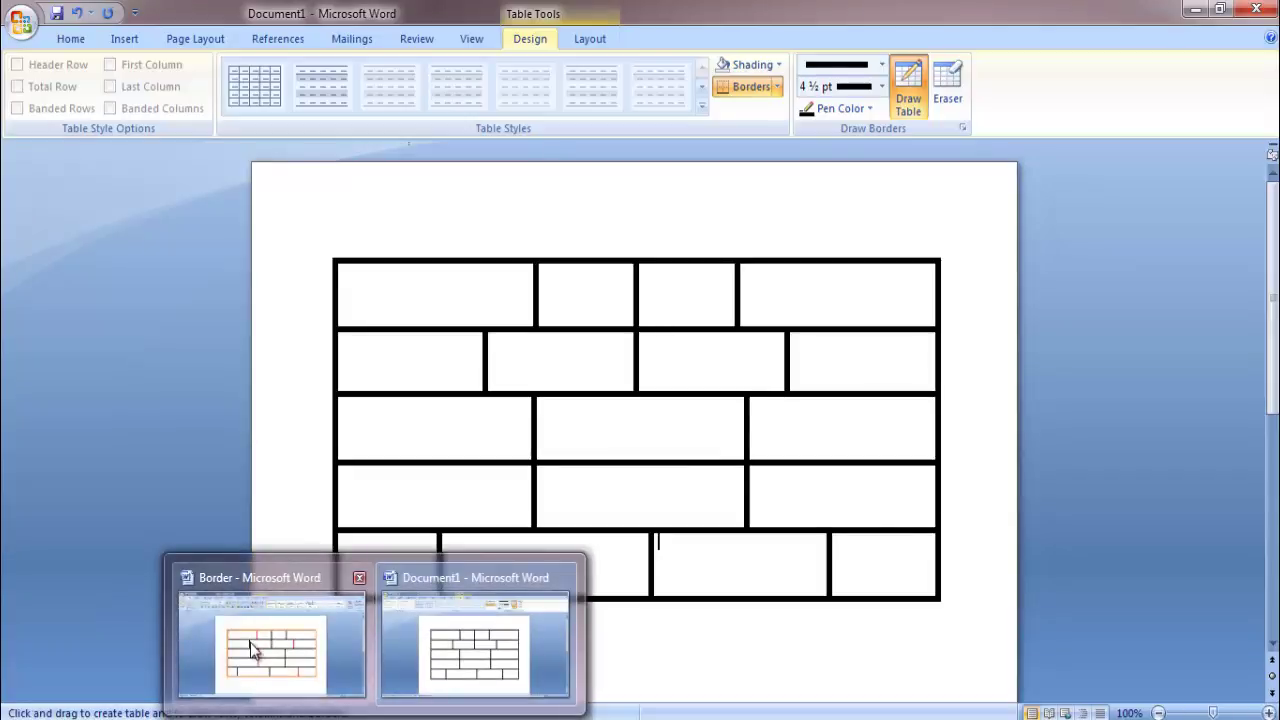
# Step: Check the outer border in the Border document and set the pen to a 3 pt thin-thick-thin triple line style
pyautogui.click(253, 648)
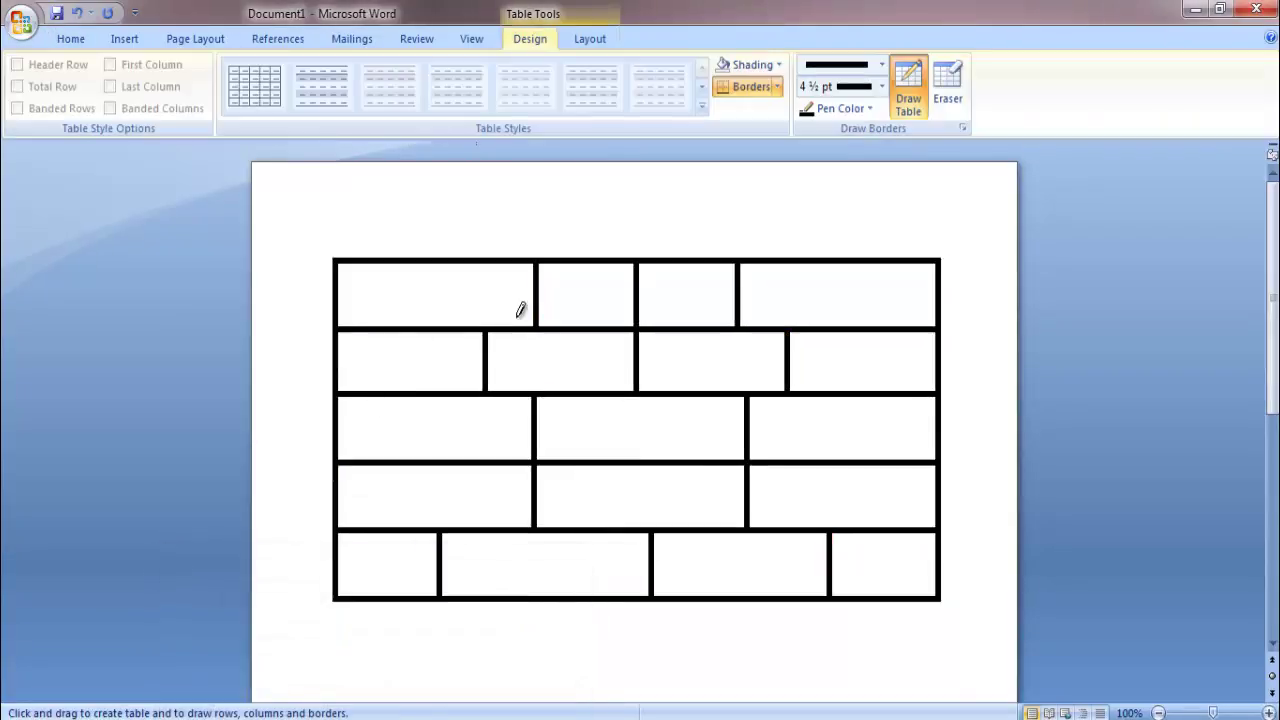
pyautogui.click(881, 86)
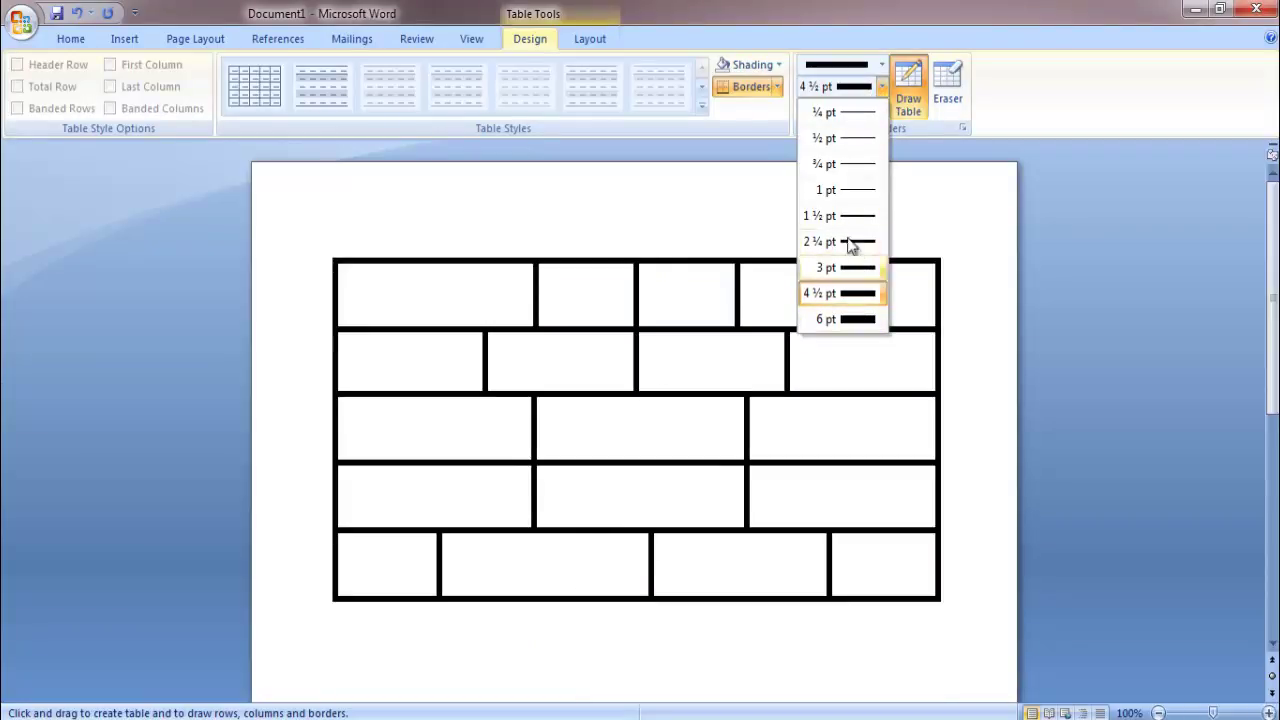
pyautogui.click(780, 62)
pyautogui.click(780, 62)
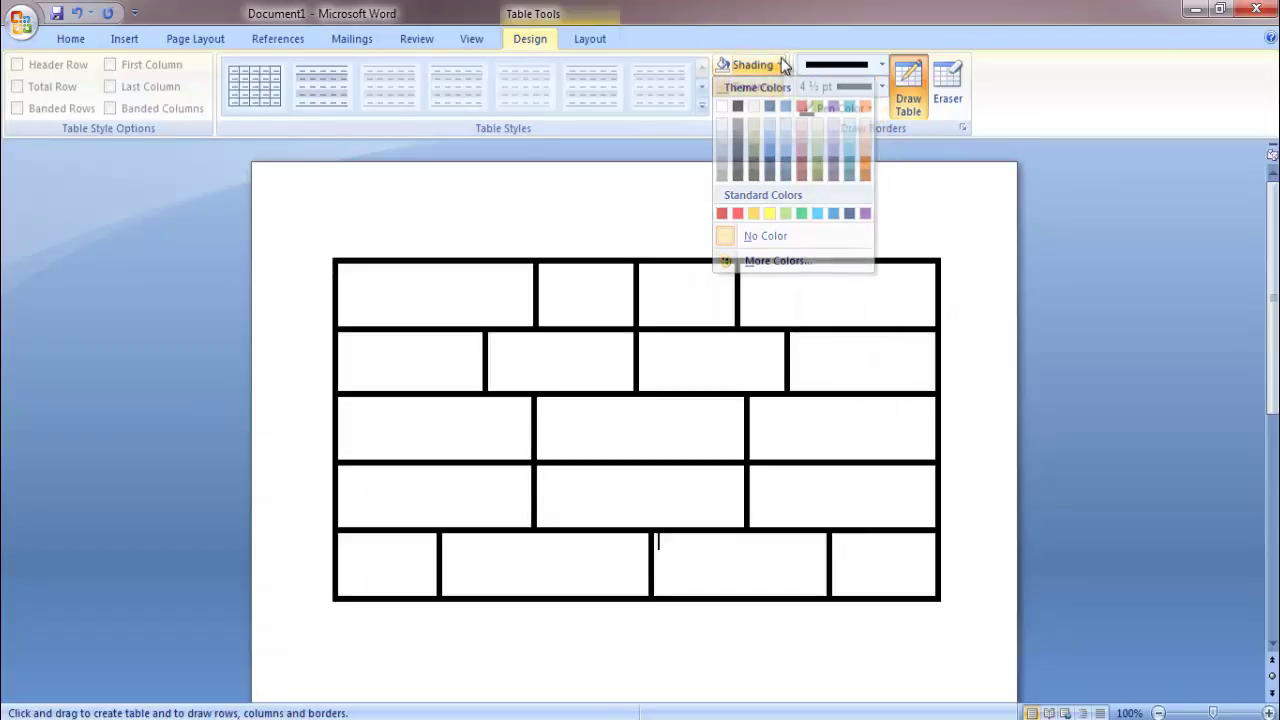
pyautogui.click(879, 67)
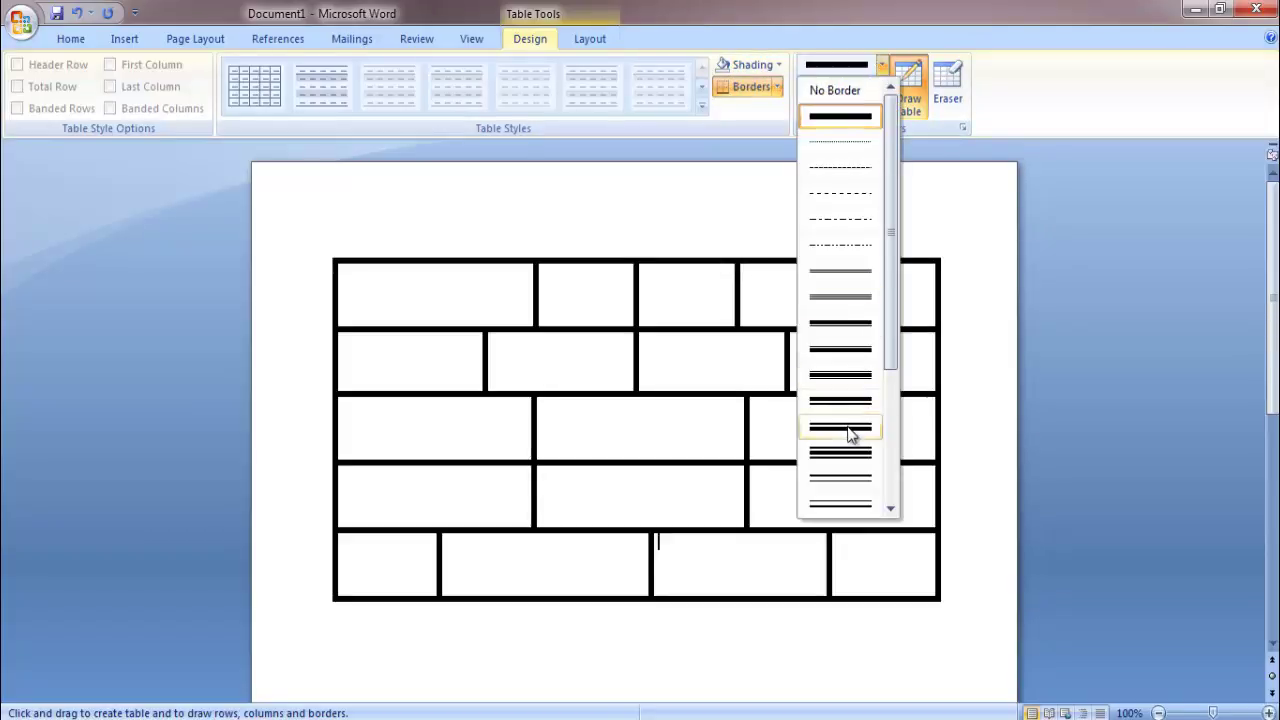
pyautogui.click(856, 378)
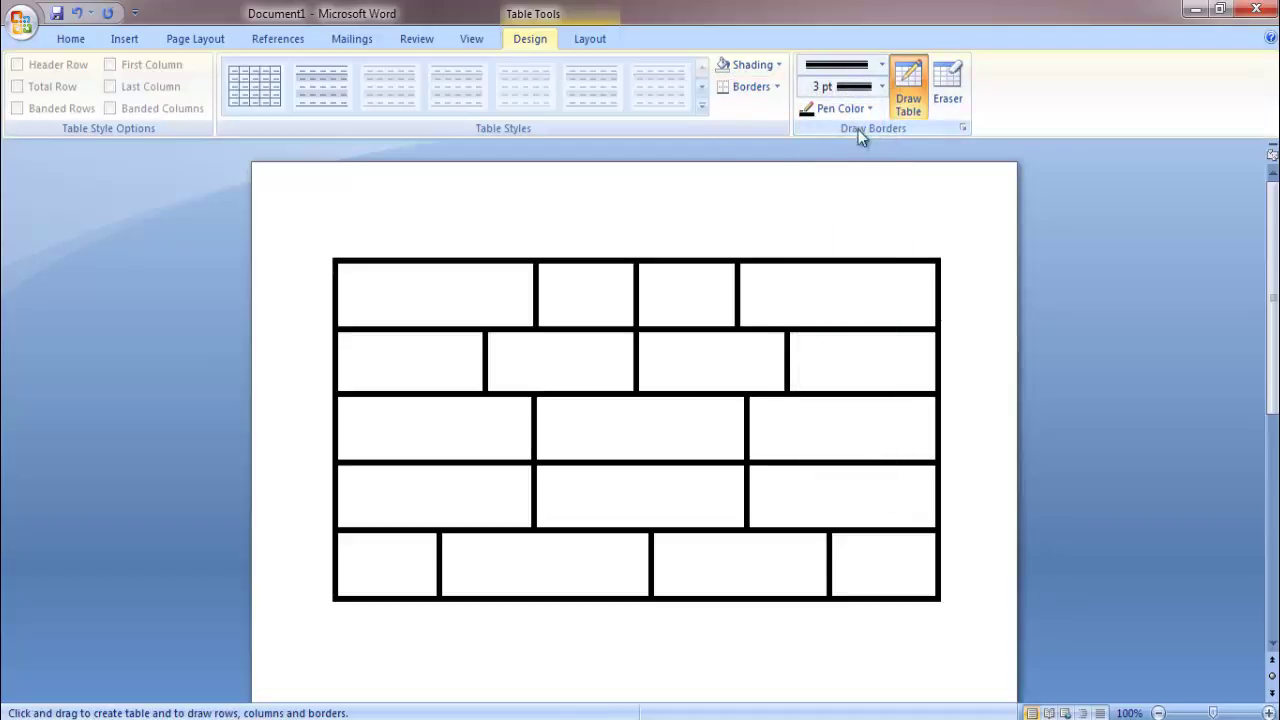
# Step: Set the pen colour to standard orange and trace all four outer edges of the table with the 3 pt triple line
pyautogui.click(870, 110)
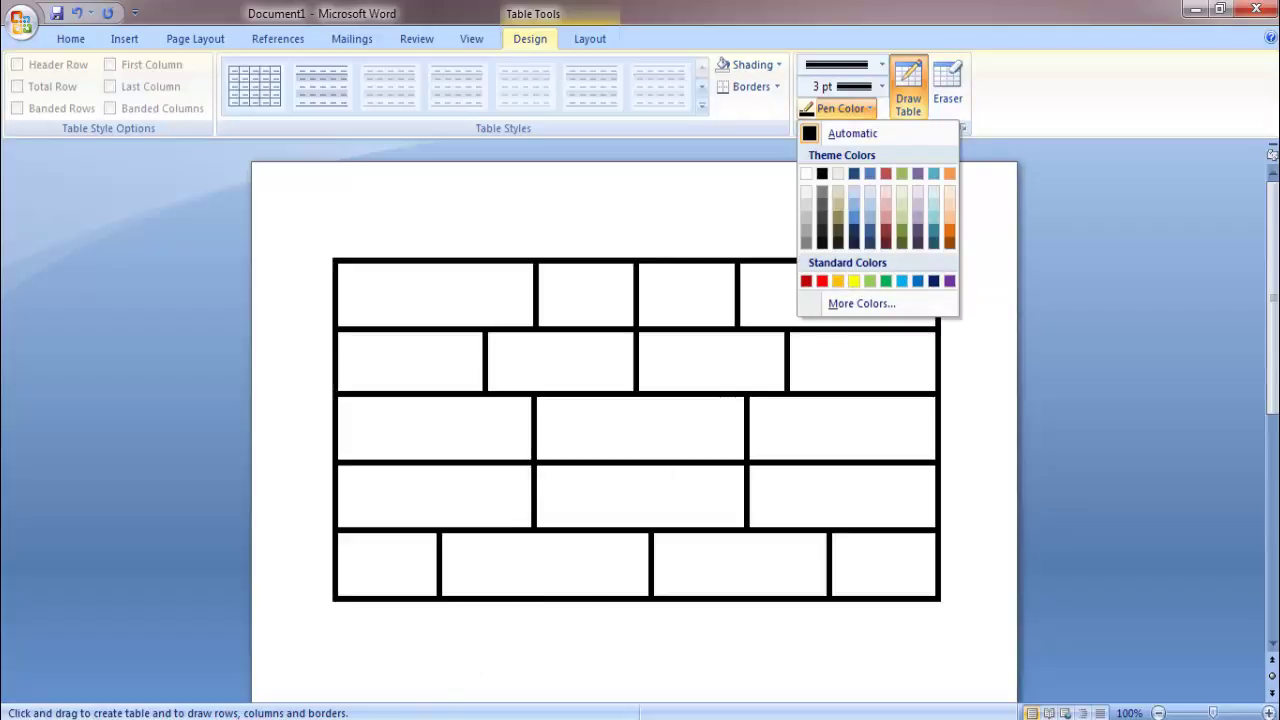
pyautogui.moveTo(376, 718)
pyautogui.moveTo(304, 674)
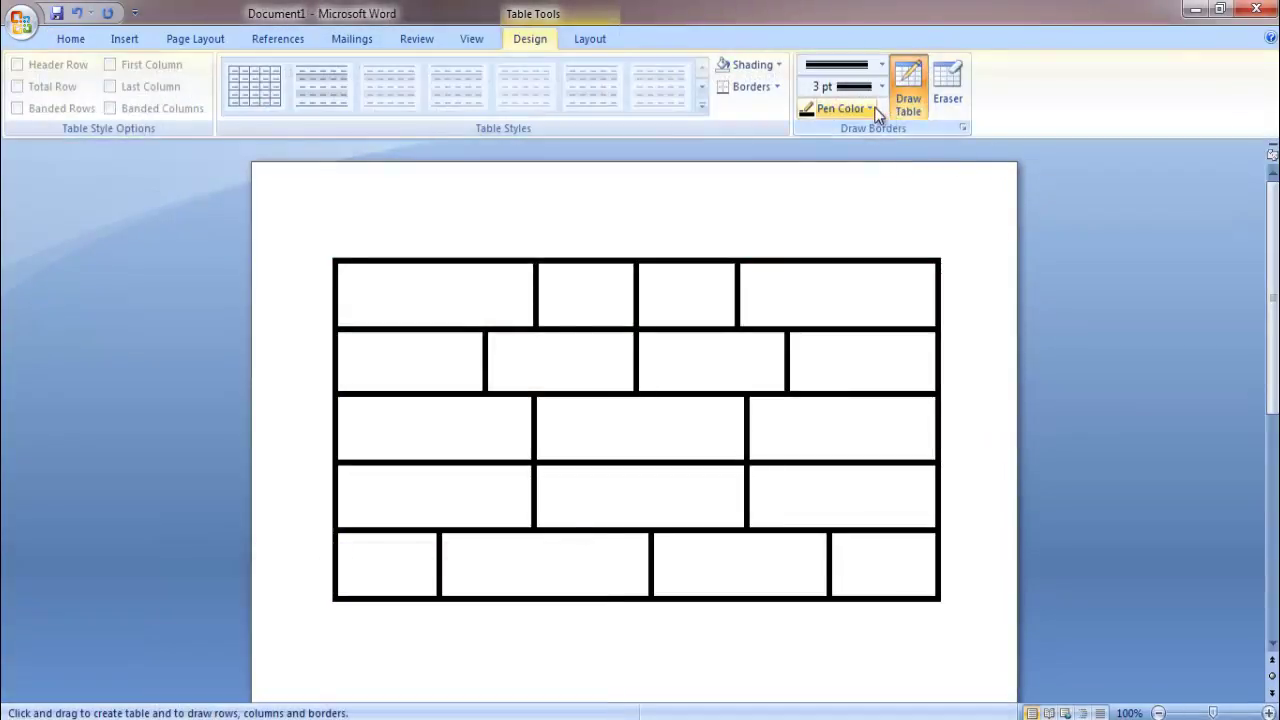
pyautogui.click(833, 108)
pyautogui.click(839, 281)
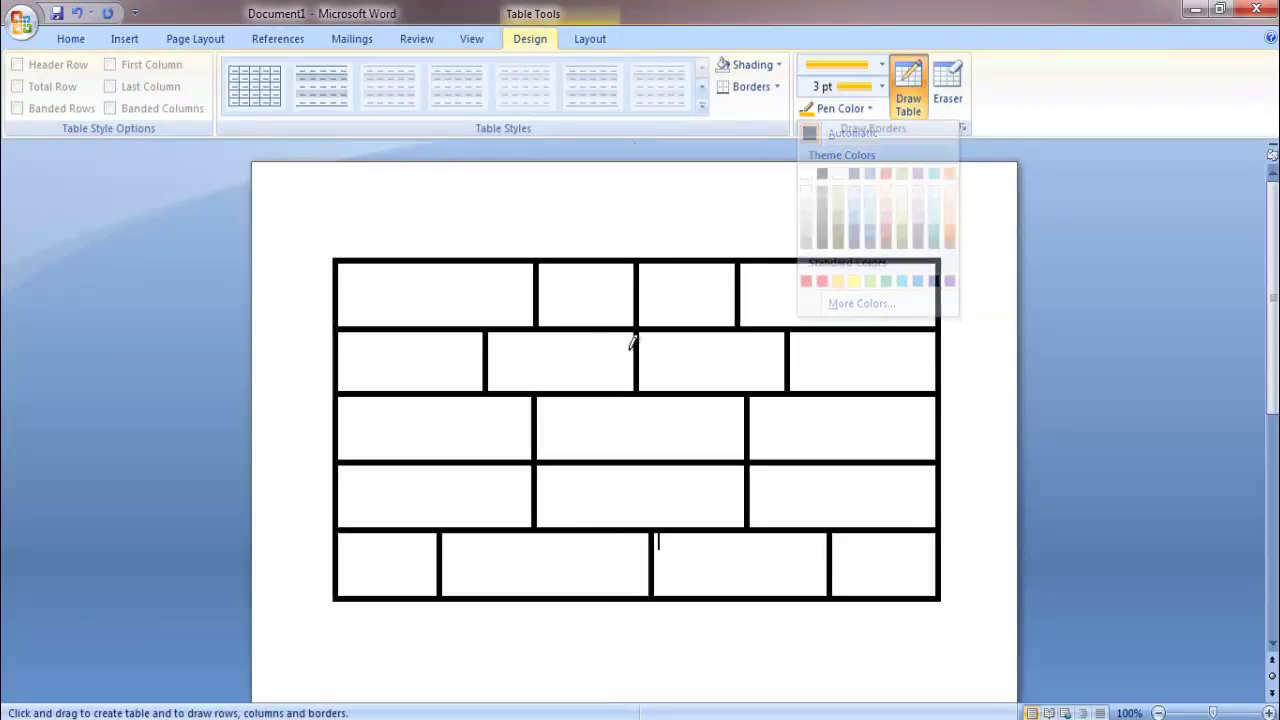
pyautogui.moveTo(341, 258)
pyautogui.mouseDown()
pyautogui.moveTo(342, 592)
pyautogui.moveTo(944, 596)
pyautogui.mouseUp()
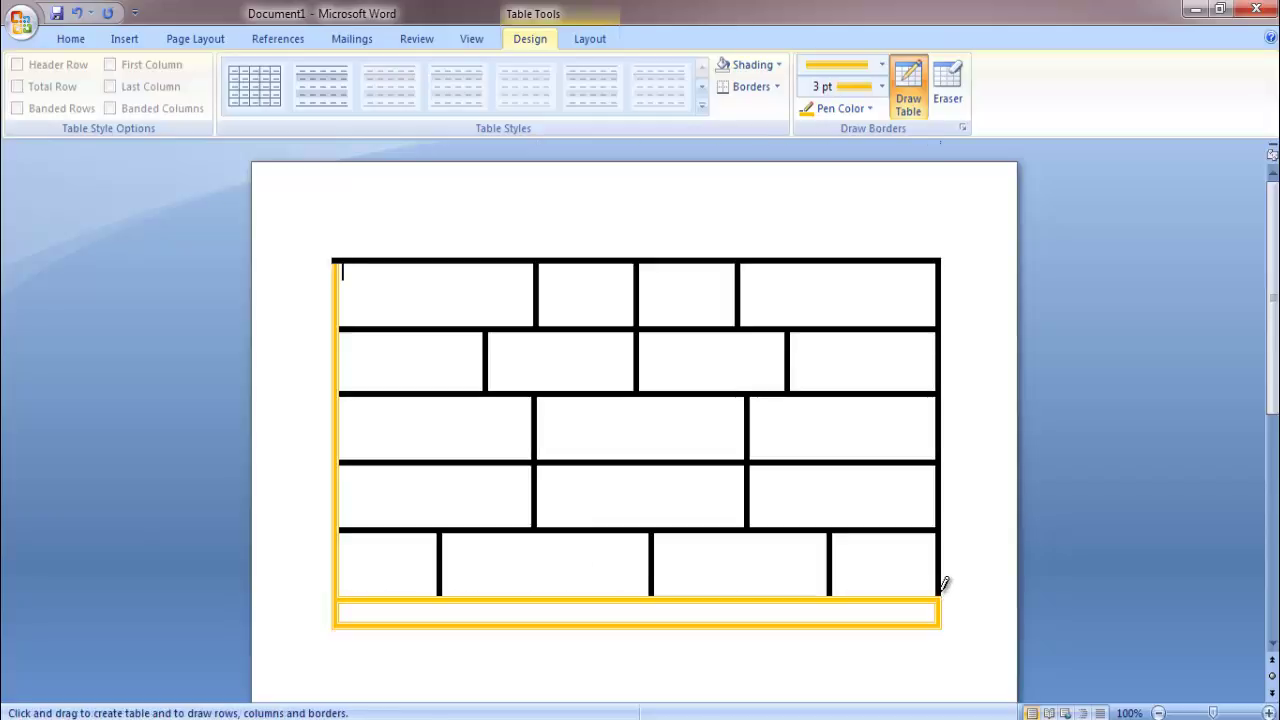
pyautogui.hotkey('ctrl', 'z')
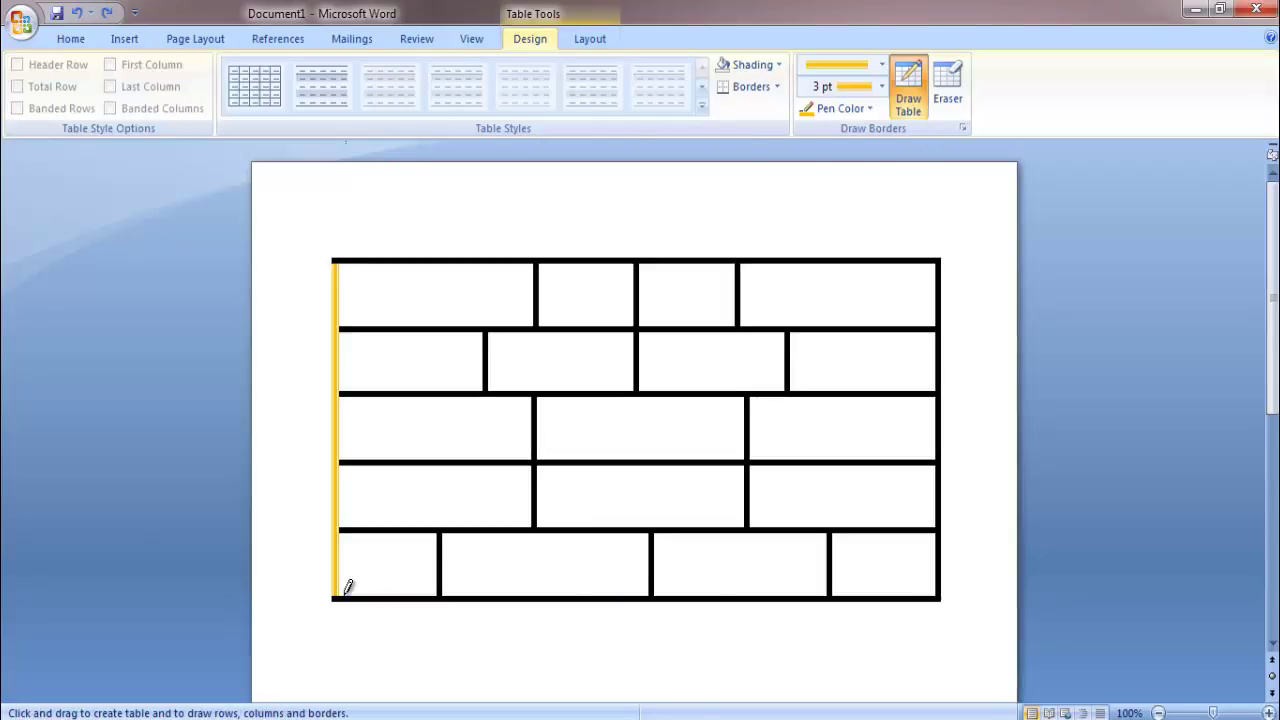
pyautogui.moveTo(337, 588)
pyautogui.mouseDown()
pyautogui.moveTo(943, 592)
pyautogui.moveTo(954, 374)
pyautogui.mouseUp()
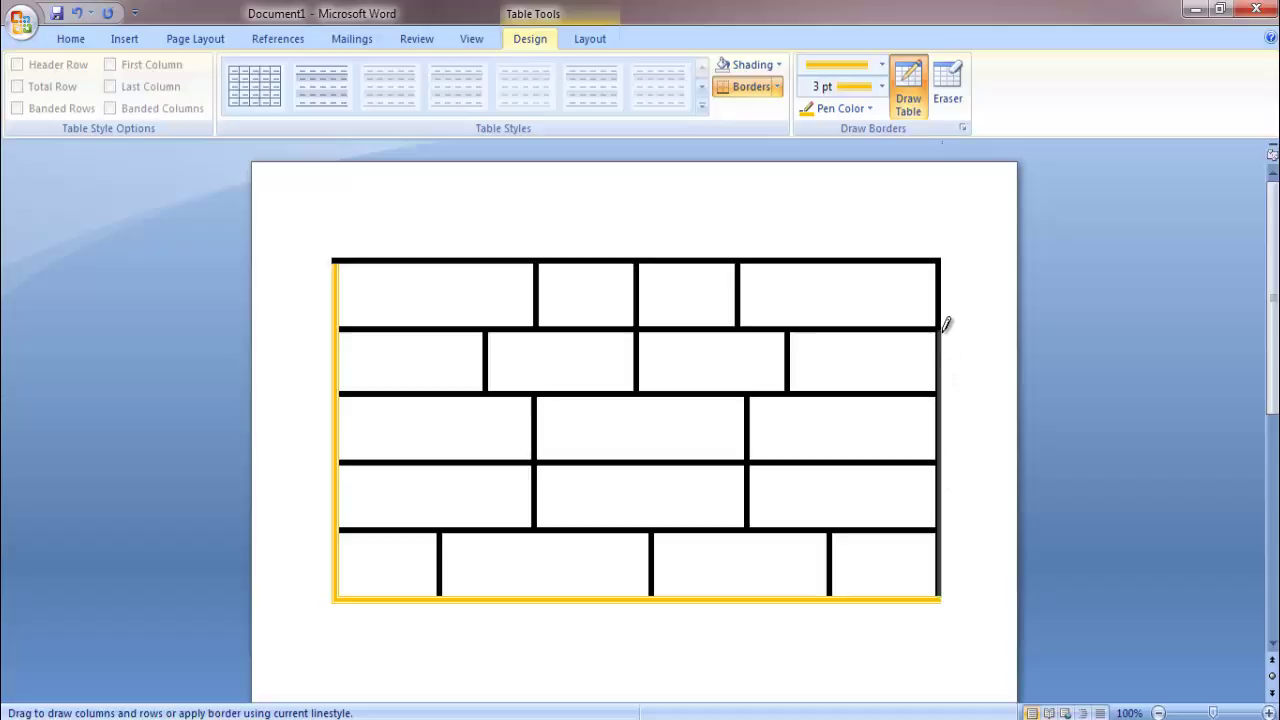
pyautogui.moveTo(944, 328)
pyautogui.mouseDown()
pyautogui.moveTo(943, 253)
pyautogui.moveTo(523, 251)
pyautogui.mouseUp()
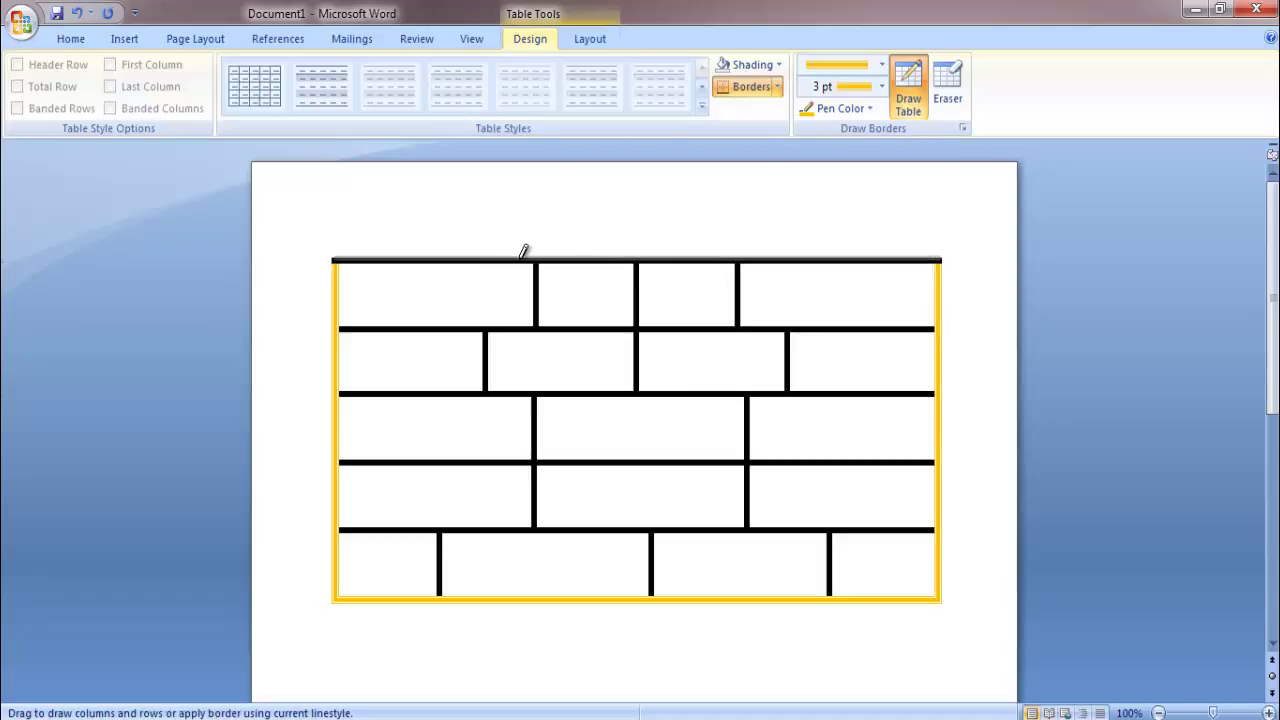
pyautogui.moveTo(441, 259); pyautogui.dragTo(372, 252)
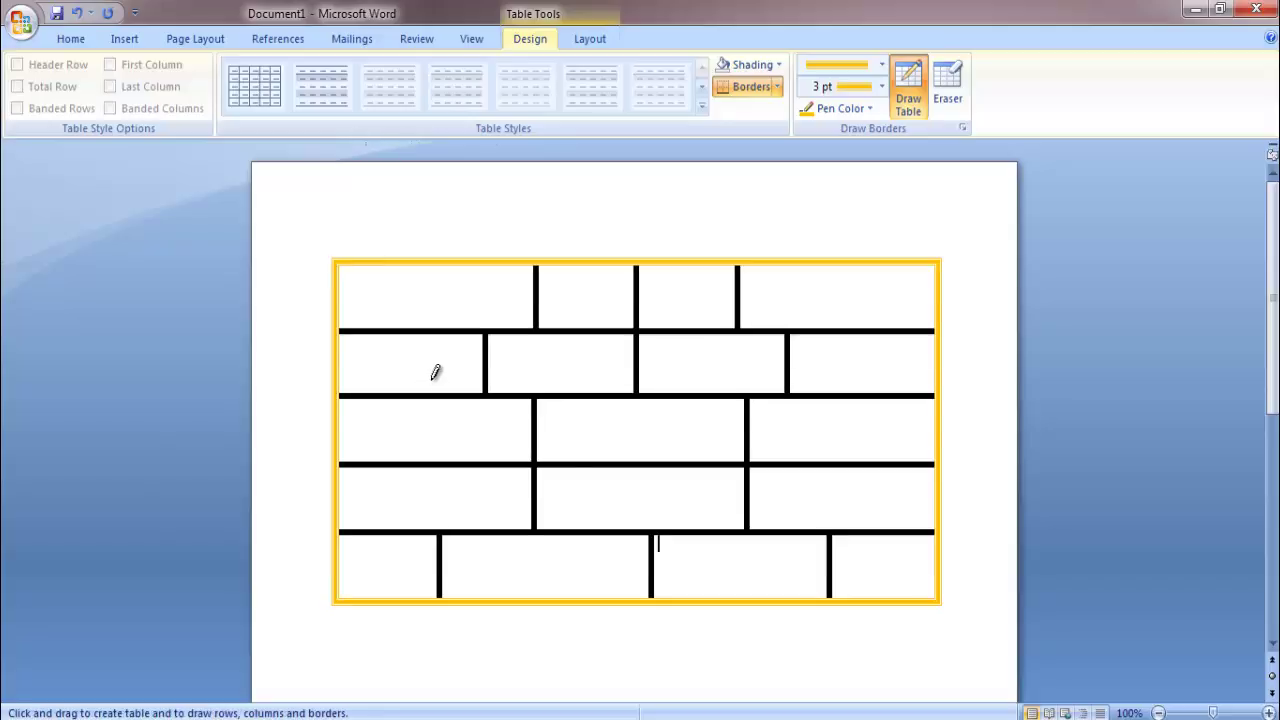
# Step: Set the pen colour to red and trace the centre divider of rows one and two and both dividers of rows three and four
pyautogui.click(870, 109)
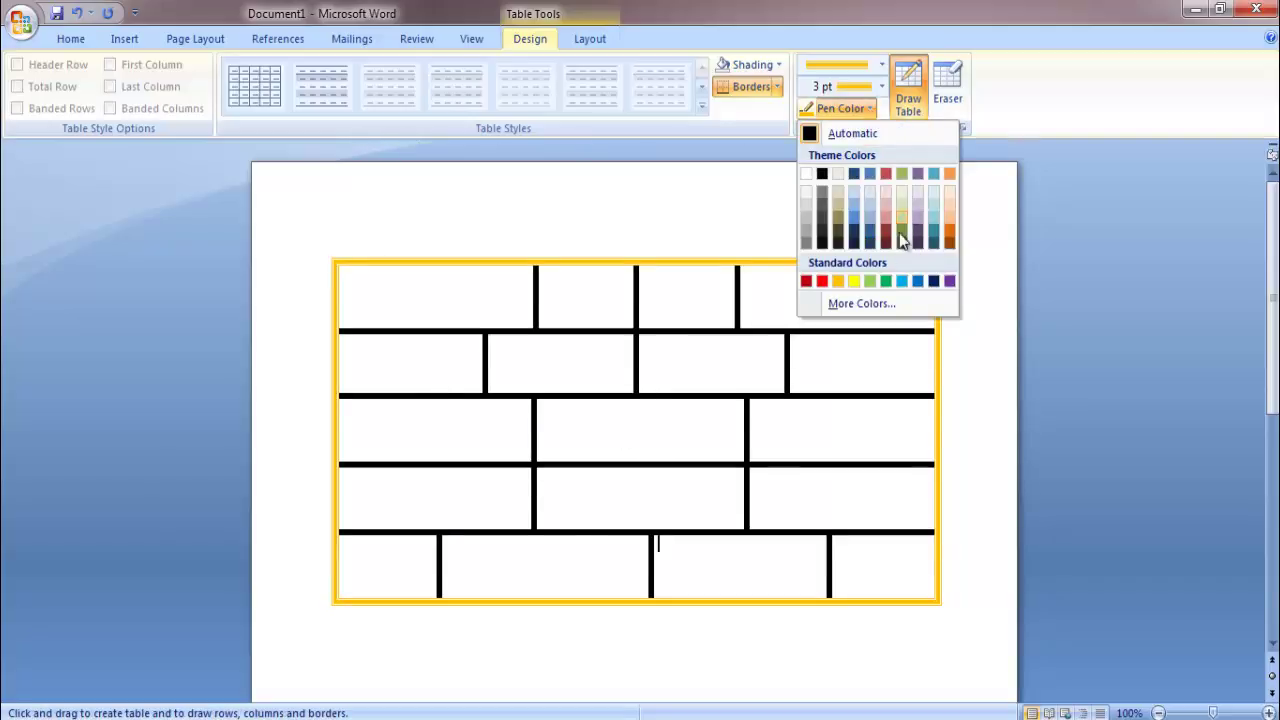
pyautogui.click(822, 281)
pyautogui.moveTo(636, 262)
pyautogui.mouseDown()
pyautogui.moveTo(645, 388)
pyautogui.moveTo(640, 378)
pyautogui.mouseUp()
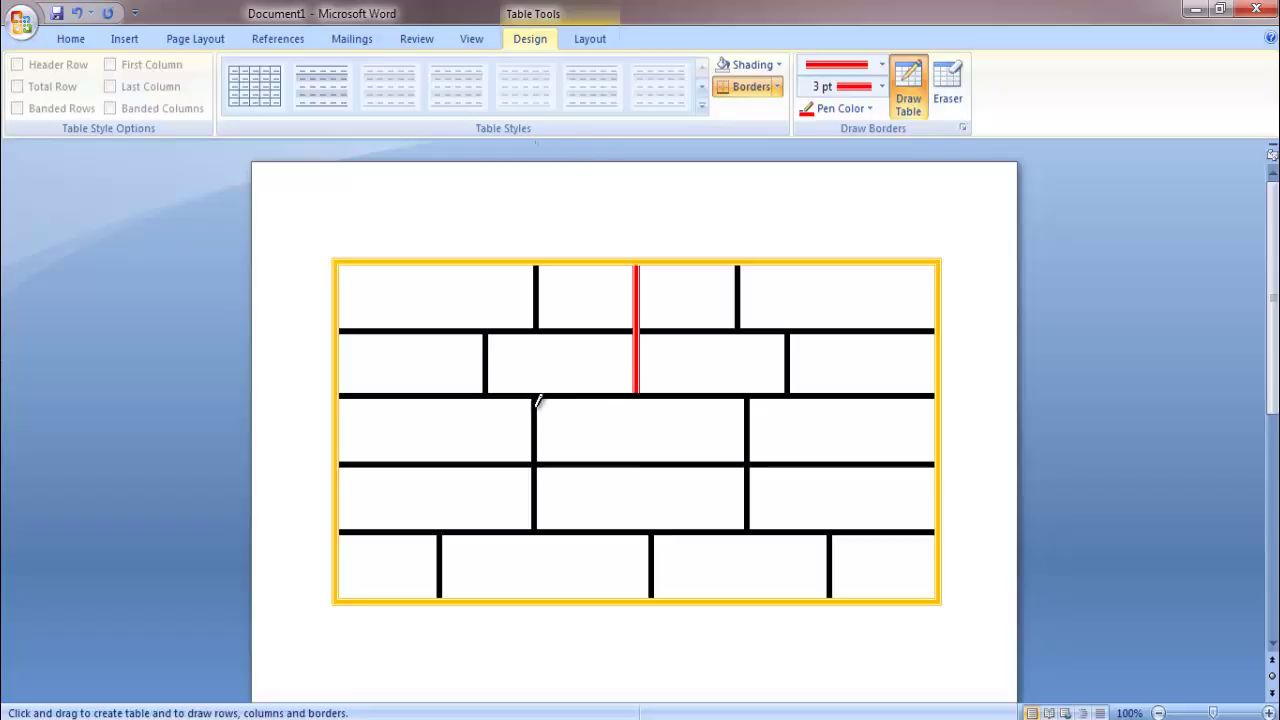
pyautogui.moveTo(537, 400); pyautogui.dragTo(535, 525)
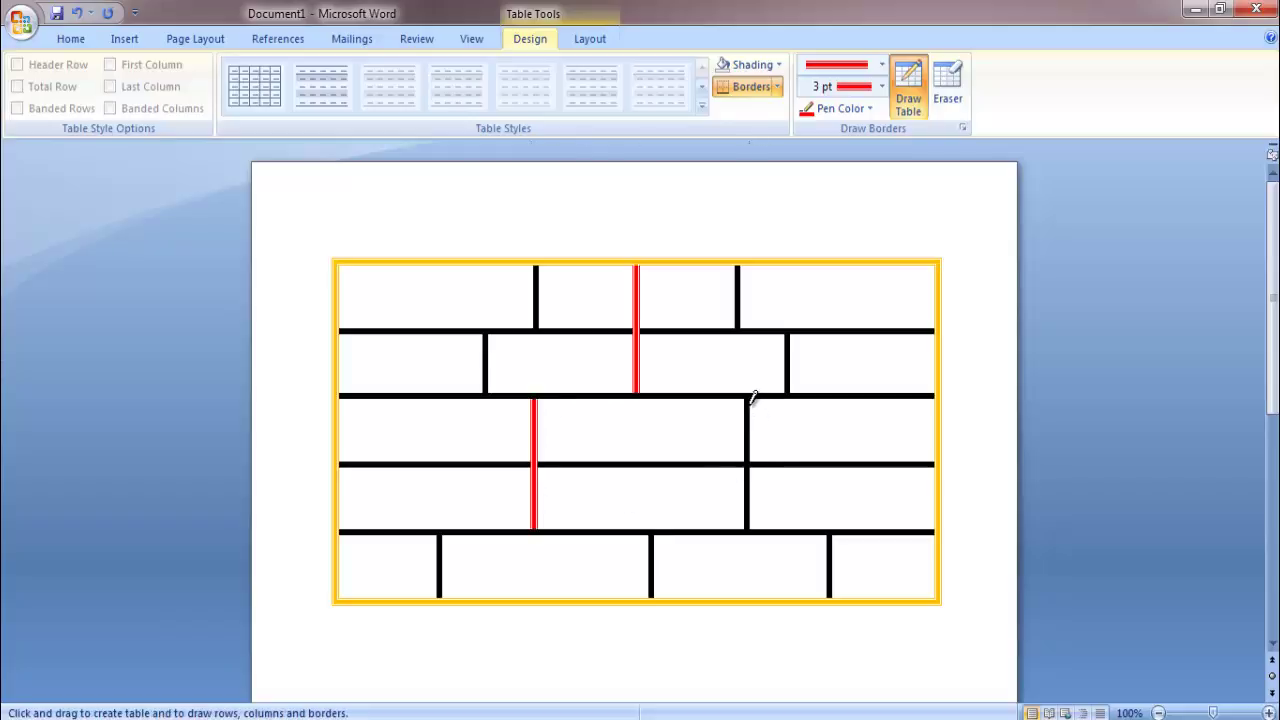
pyautogui.moveTo(751, 397); pyautogui.dragTo(748, 525)
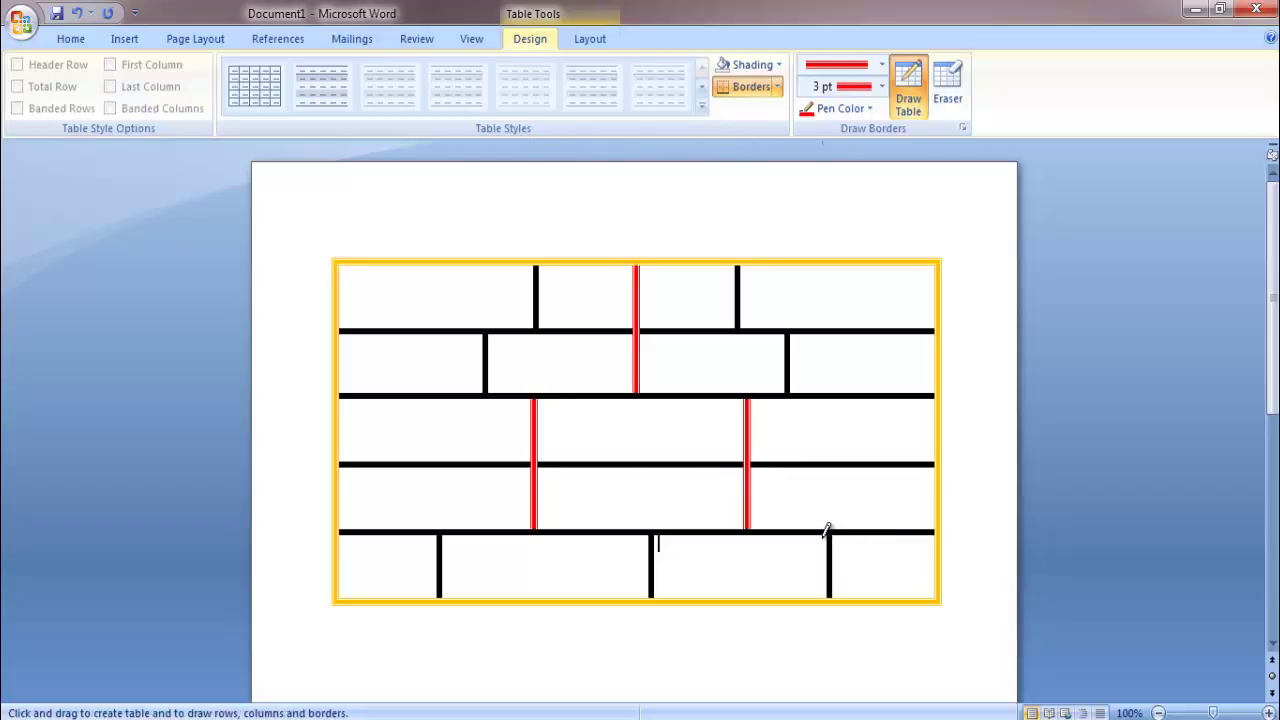